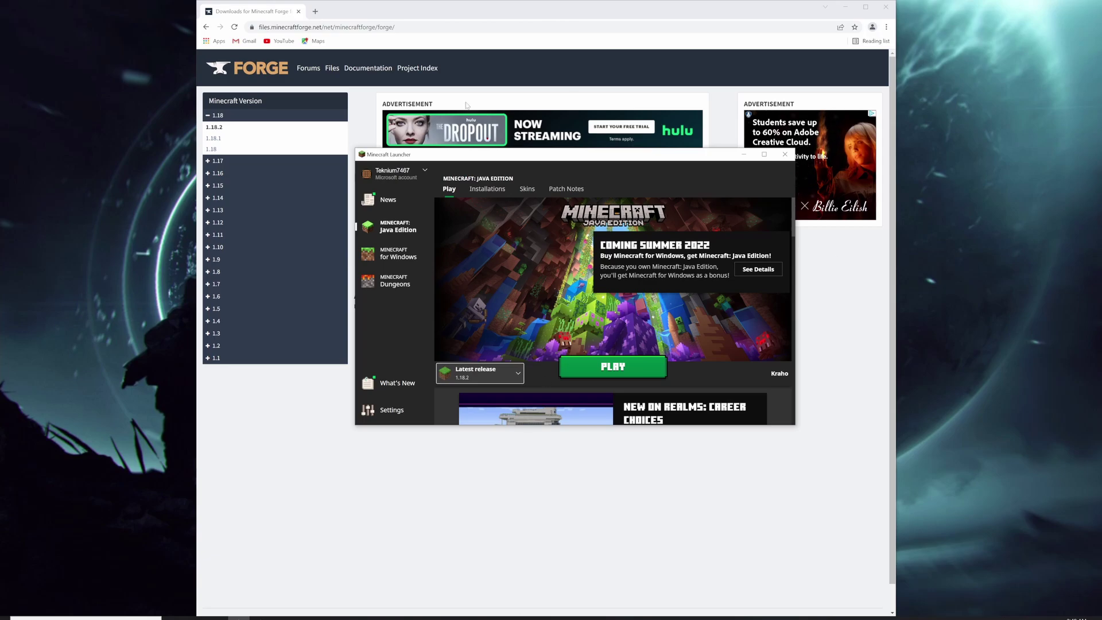
Reposition the Minecraft Launcher window and choose Latest release (1.18.2) as the Java Edition version to play
{"action": "left_click_drag", "start_coordinate": [550, 164], "coordinate": [540, 188]}
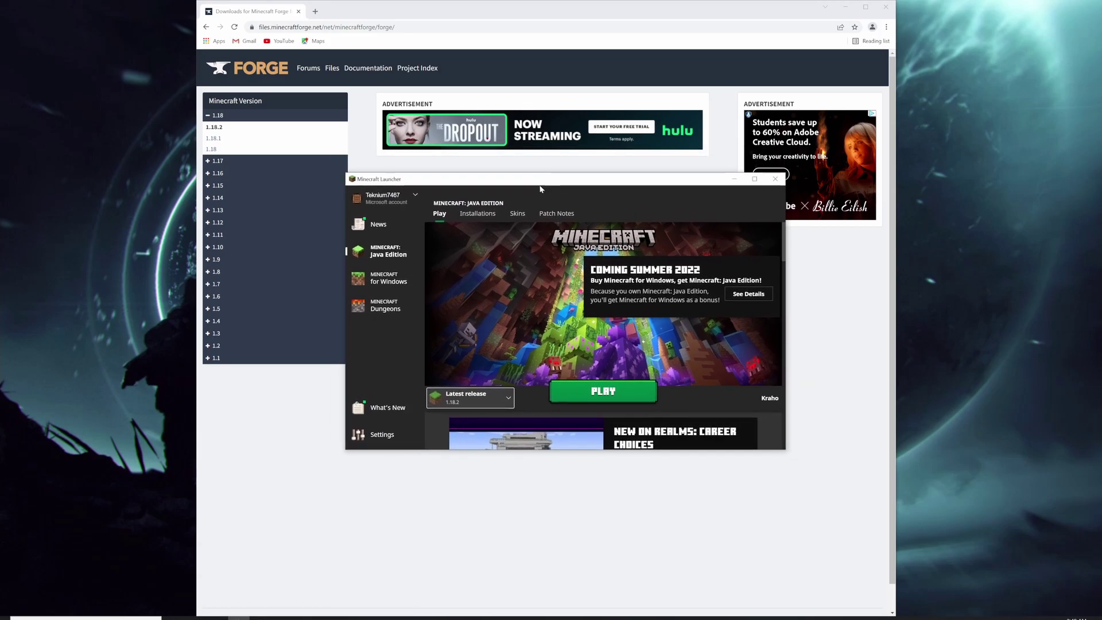
{"action": "left_click", "coordinate": [496, 393]}
{"action": "left_click", "coordinate": [495, 392]}
{"action": "left_click", "coordinate": [465, 397]}
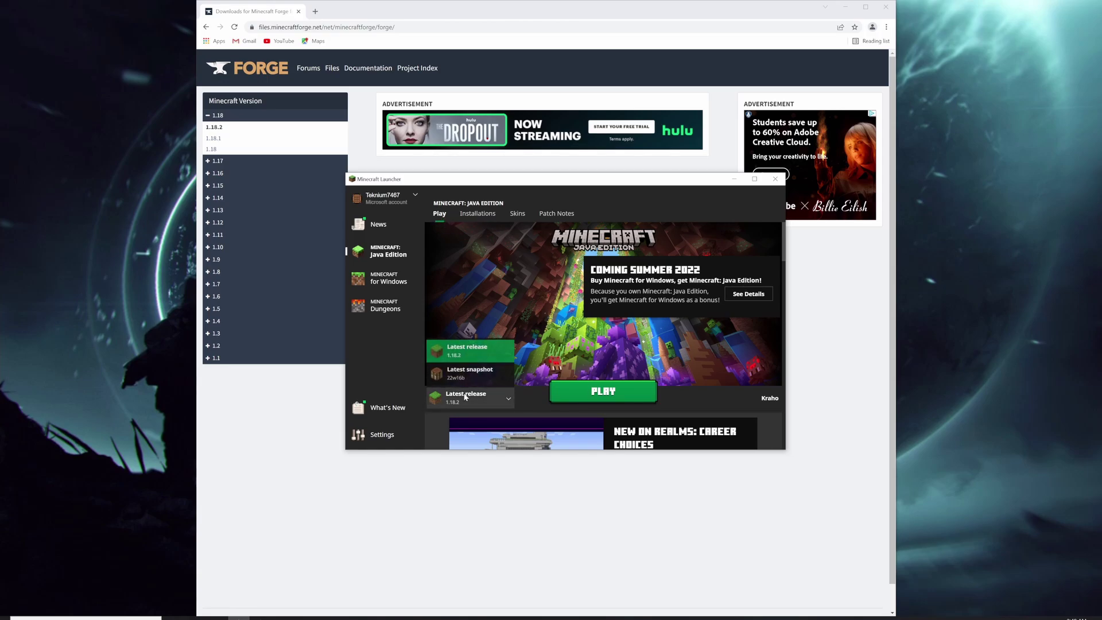
{"action": "left_click", "coordinate": [478, 353]}
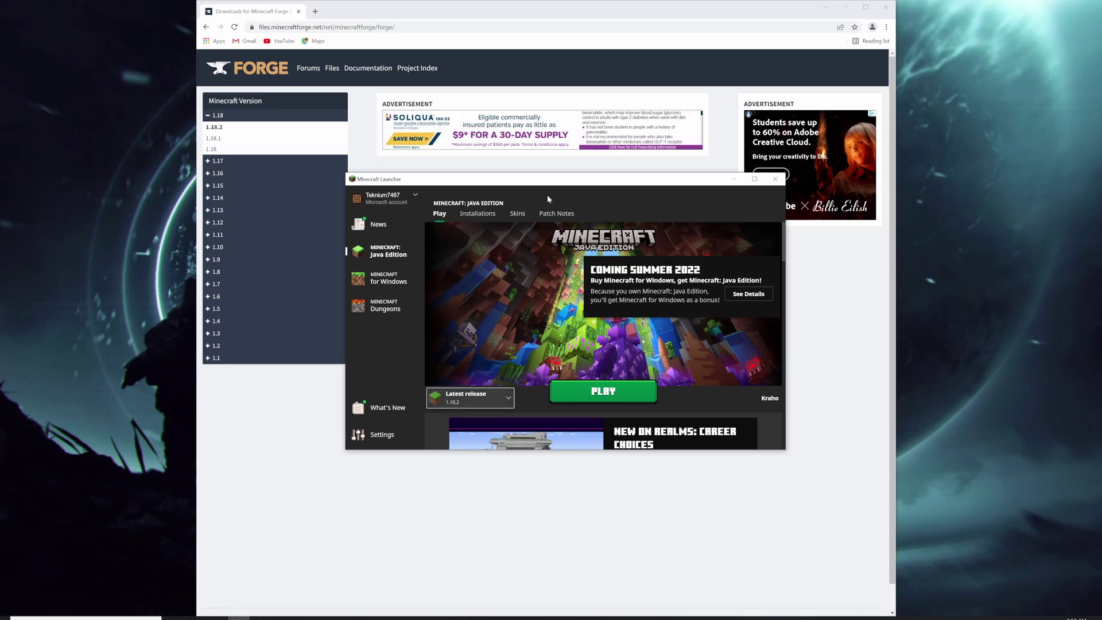
{"action": "left_click_drag", "start_coordinate": [546, 186], "coordinate": [538, 194]}
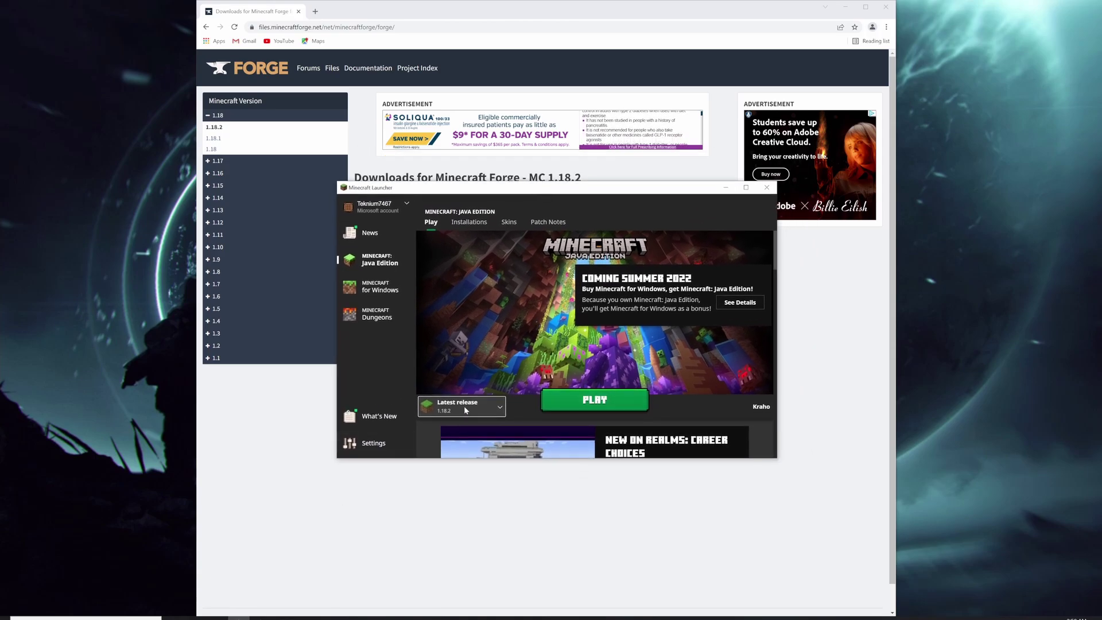
{"action": "left_click", "coordinate": [466, 405]}
{"action": "left_click", "coordinate": [470, 405]}
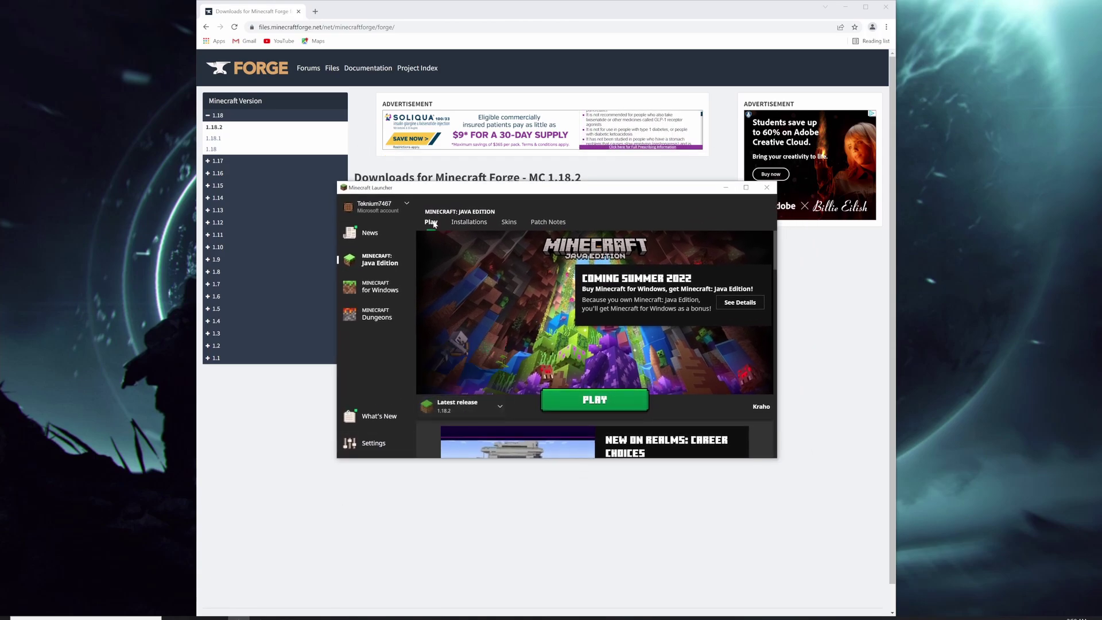
{"action": "left_click", "coordinate": [480, 413]}
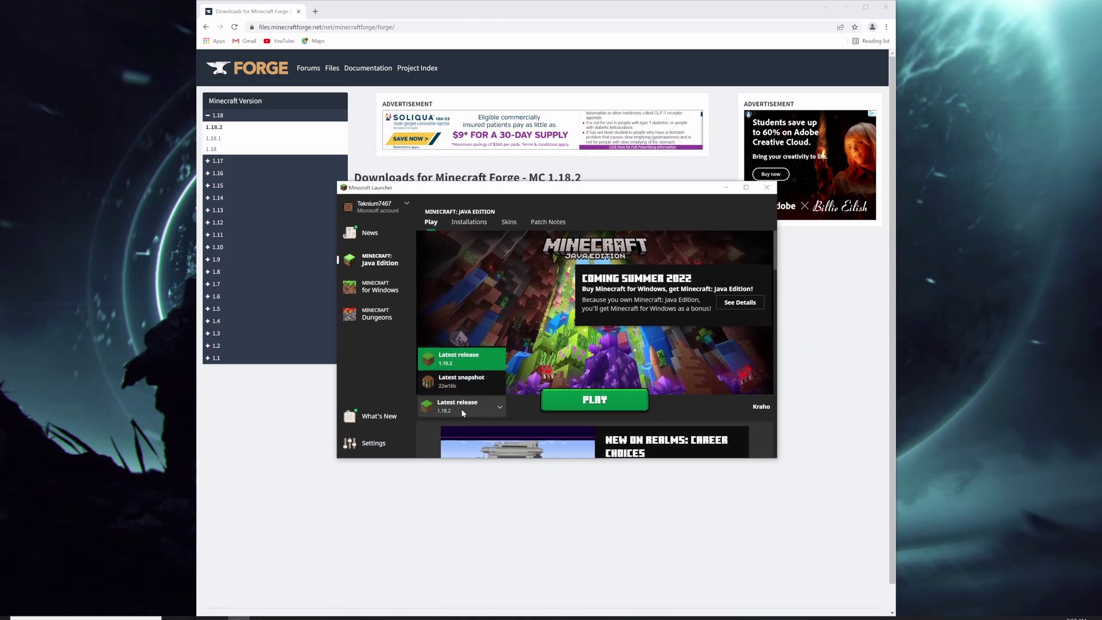
{"action": "left_click", "coordinate": [462, 360]}
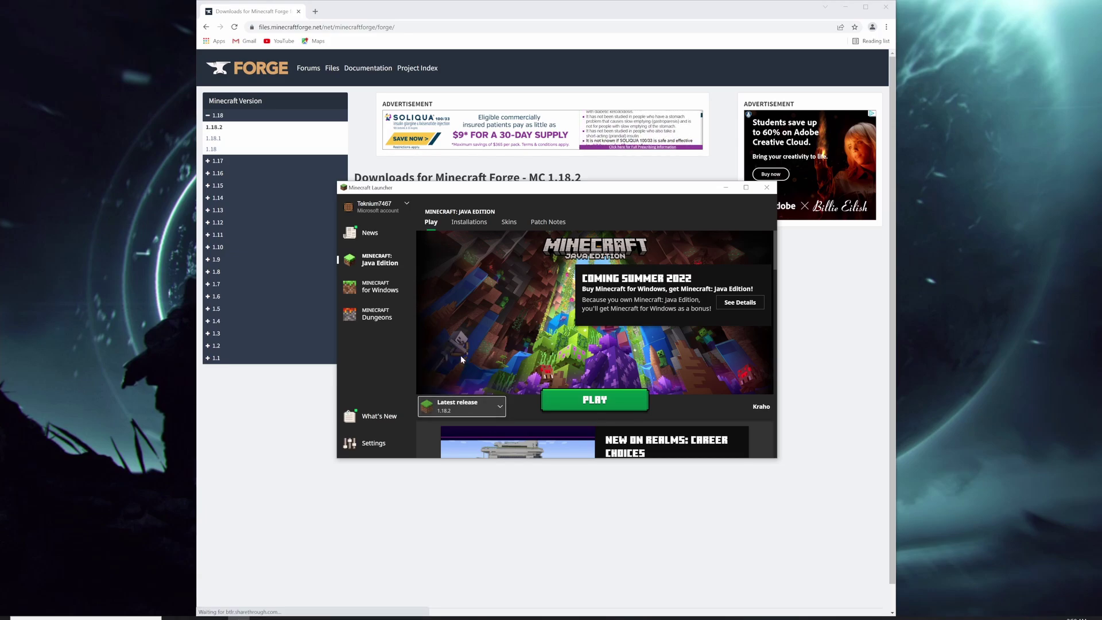
Start a new Java Edition installation and name it 1.18.2
{"action": "left_click", "coordinate": [468, 222]}
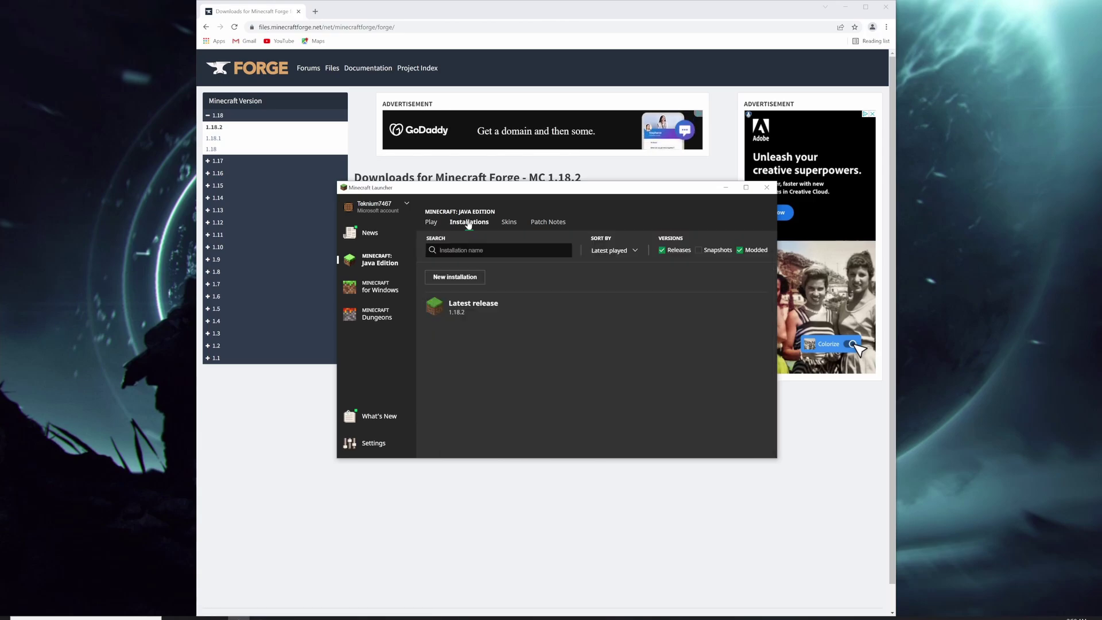
{"action": "left_click", "coordinate": [467, 278]}
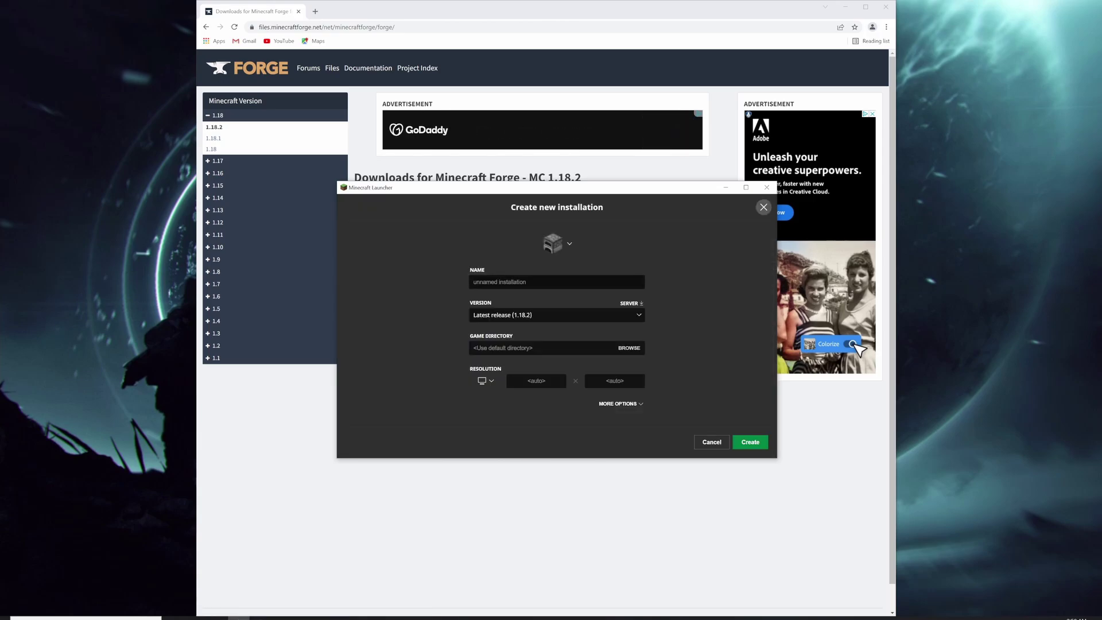
{"action": "type", "text": "1.18.2"}
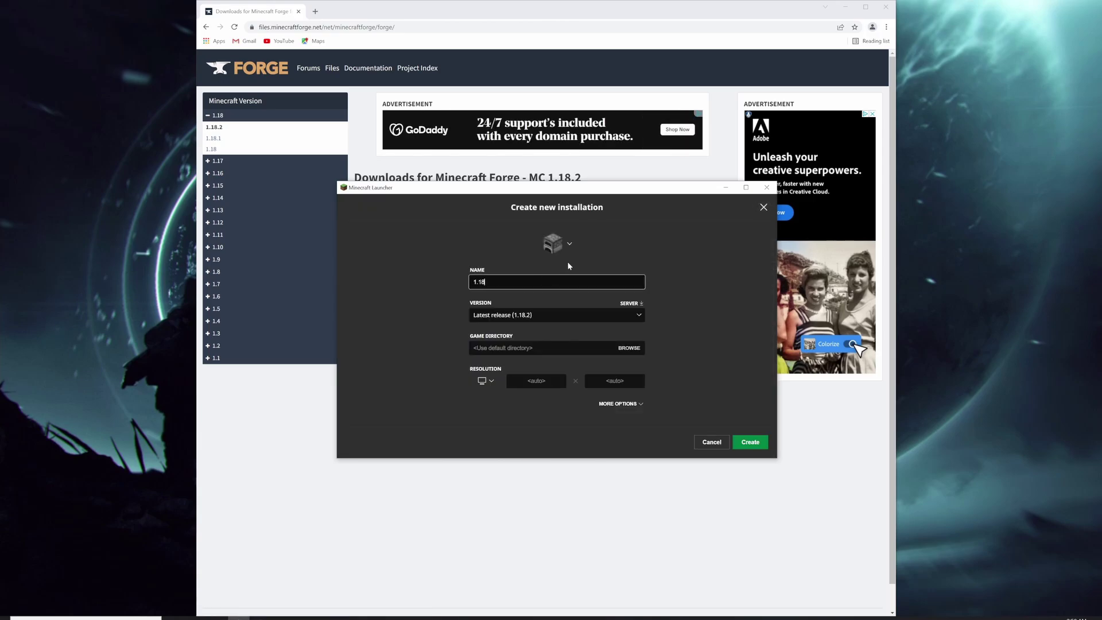
Set the new installation's game version to release 1.18.1
{"action": "left_click", "coordinate": [544, 318]}
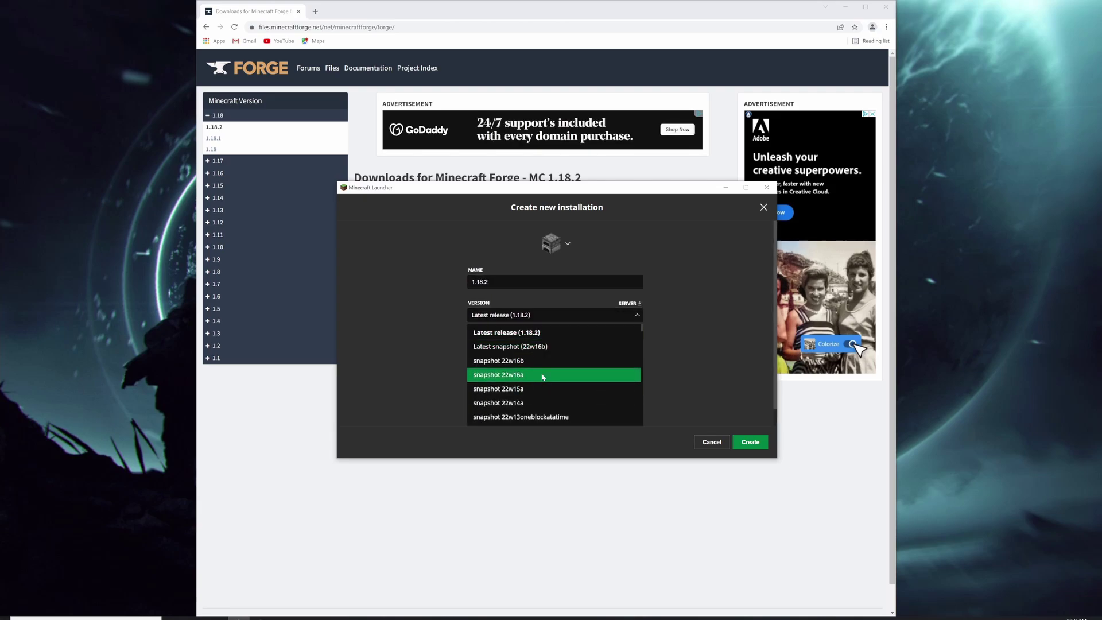
{"action": "scroll", "coordinate": [546, 356], "scroll_direction": "down", "scroll_amount": 5}
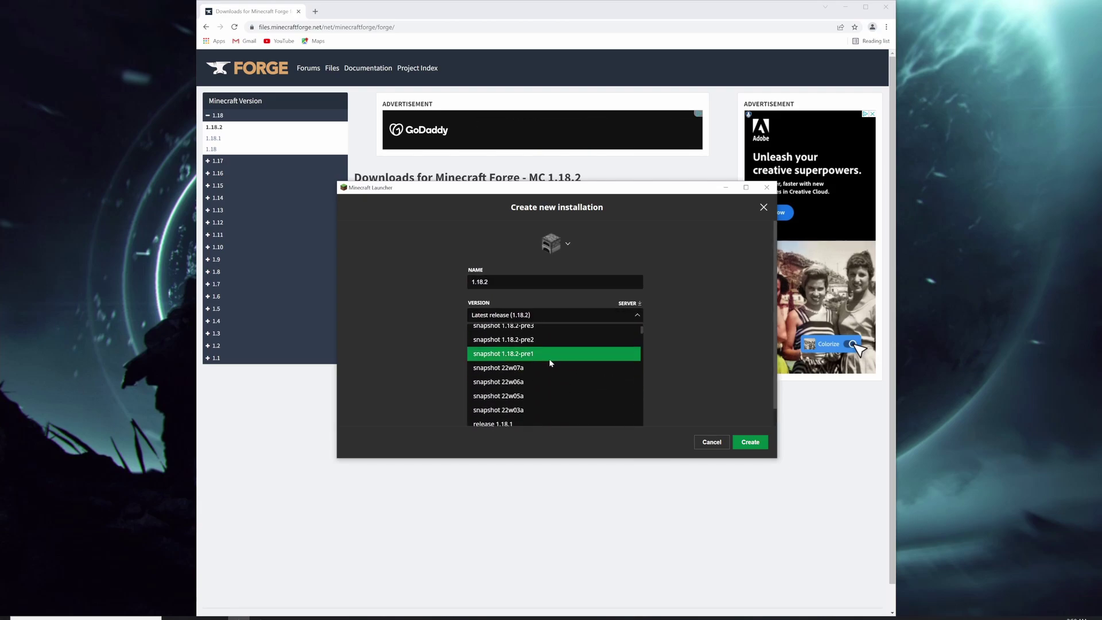
{"action": "scroll", "coordinate": [550, 363], "scroll_direction": "up", "scroll_amount": 5}
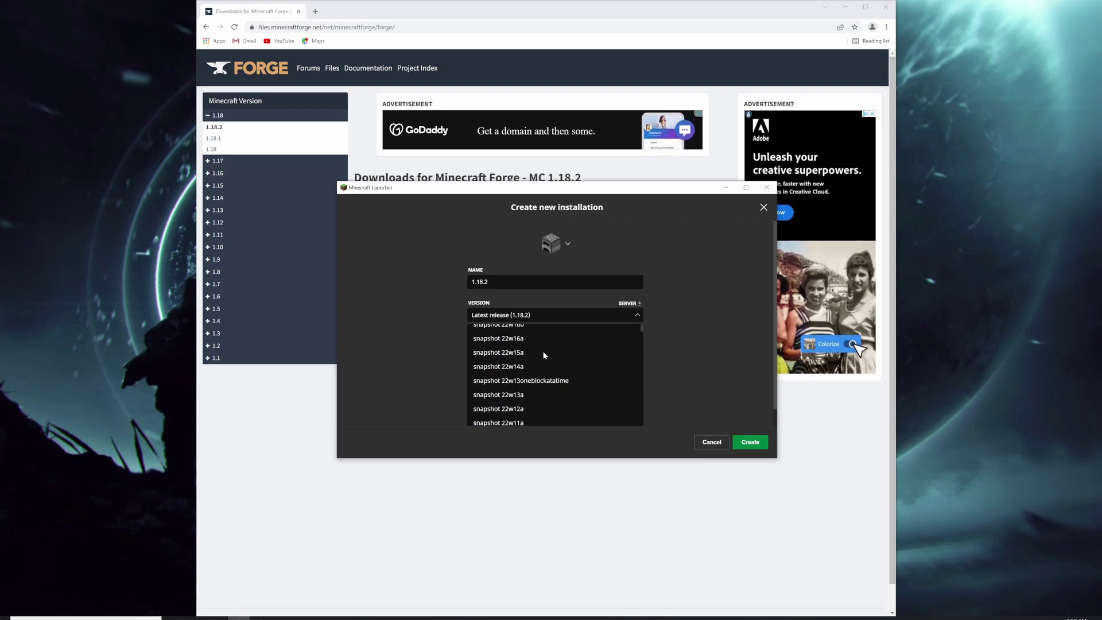
{"action": "scroll", "coordinate": [564, 352], "scroll_direction": "down", "scroll_amount": 4}
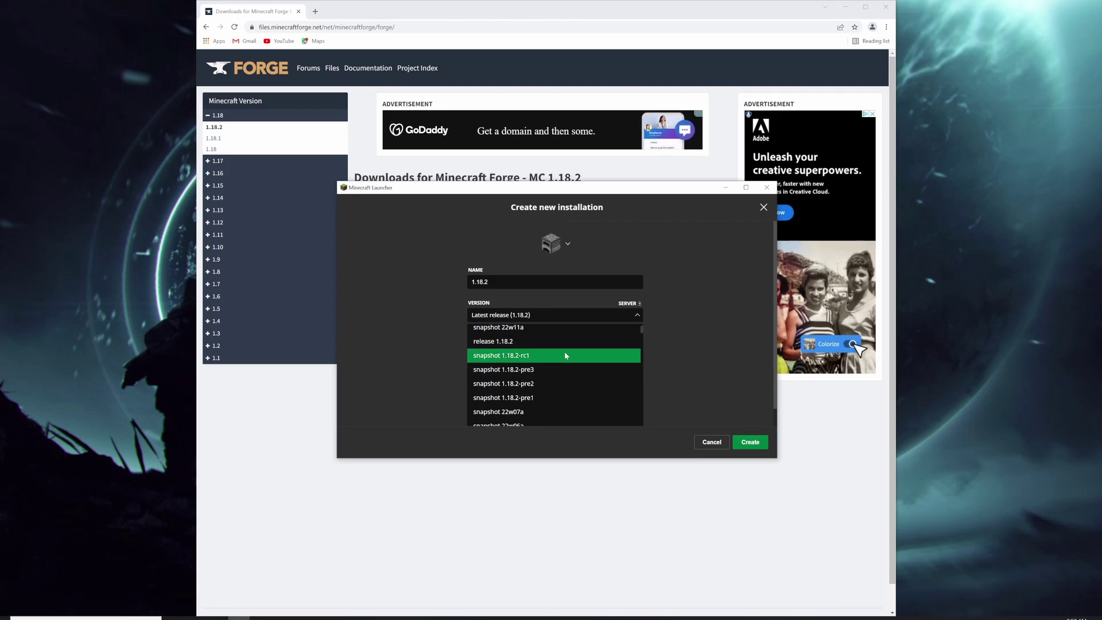
{"action": "scroll", "coordinate": [534, 349], "scroll_direction": "down", "scroll_amount": 3}
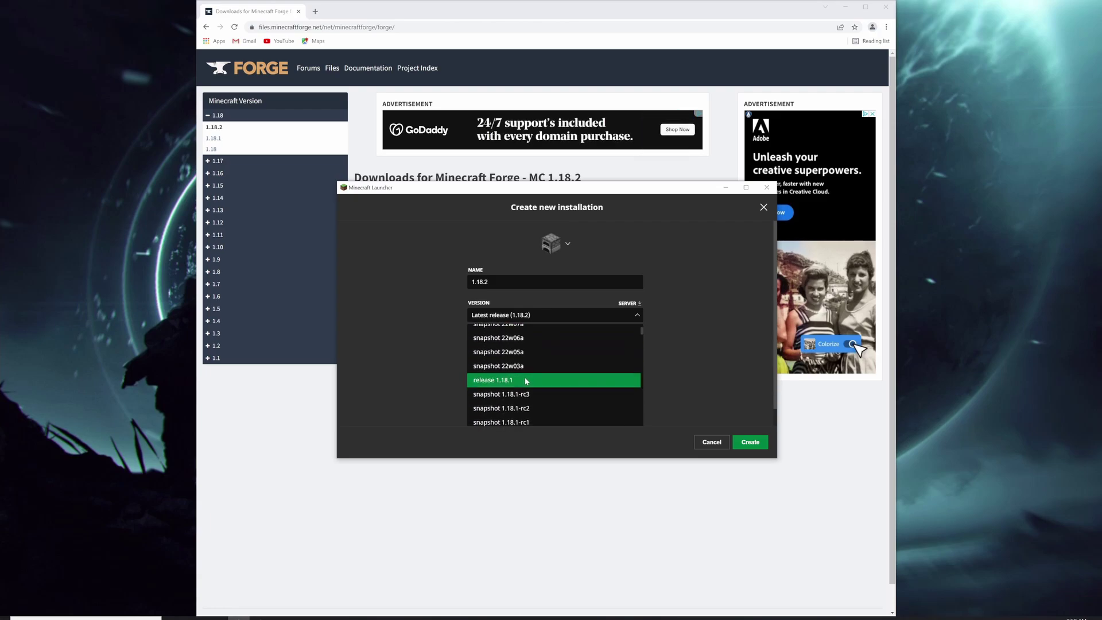
{"action": "left_click", "coordinate": [529, 382]}
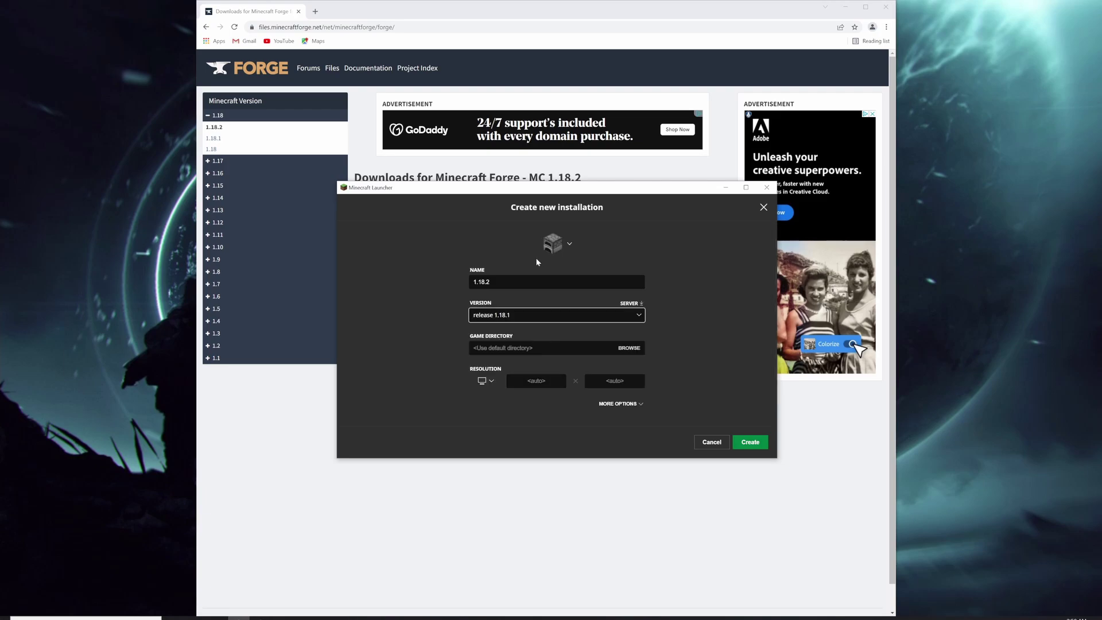
Set the new installation's game version to Latest release (1.18.2)
{"action": "left_click", "coordinate": [548, 322]}
{"action": "scroll", "coordinate": [543, 336], "scroll_direction": "up", "scroll_amount": 6}
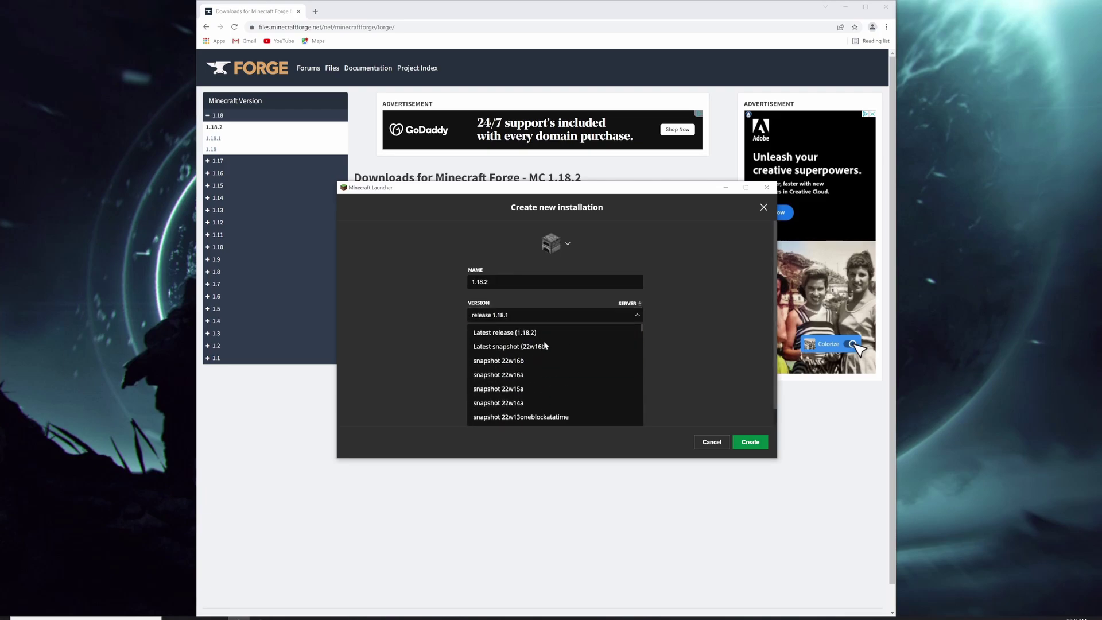
{"action": "left_click", "coordinate": [543, 328]}
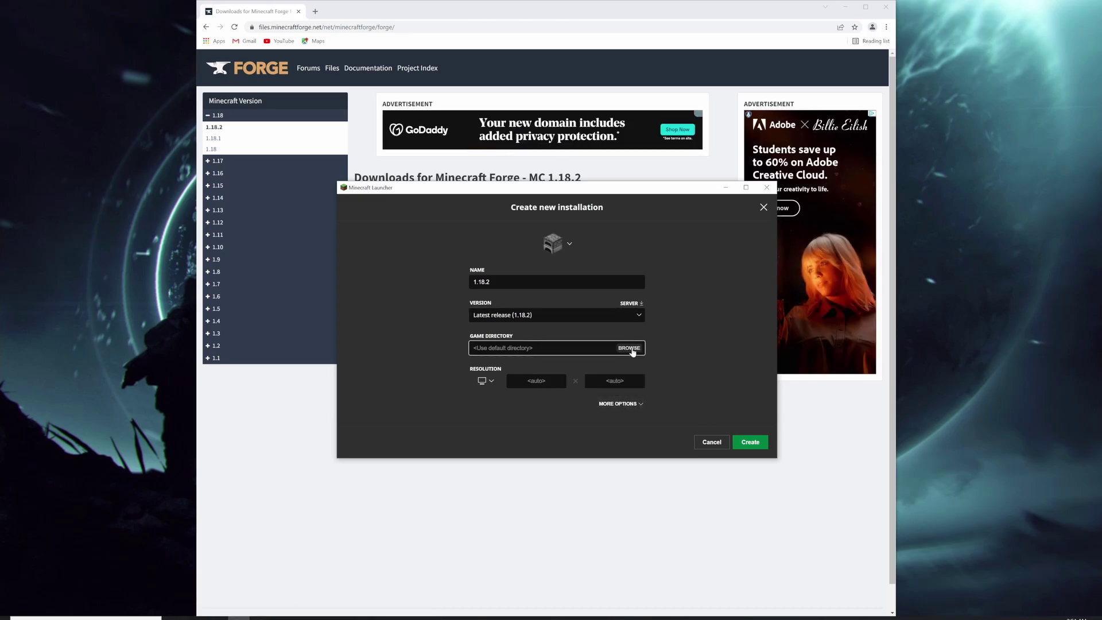
Create a folder named Minecraft 1.18.2 Forge on the Desktop and assign it as the installation's game directory
{"action": "left_click", "coordinate": [630, 349]}
{"action": "left_click", "coordinate": [508, 351]}
{"action": "scroll", "coordinate": [529, 353], "scroll_direction": "down", "scroll_amount": 2}
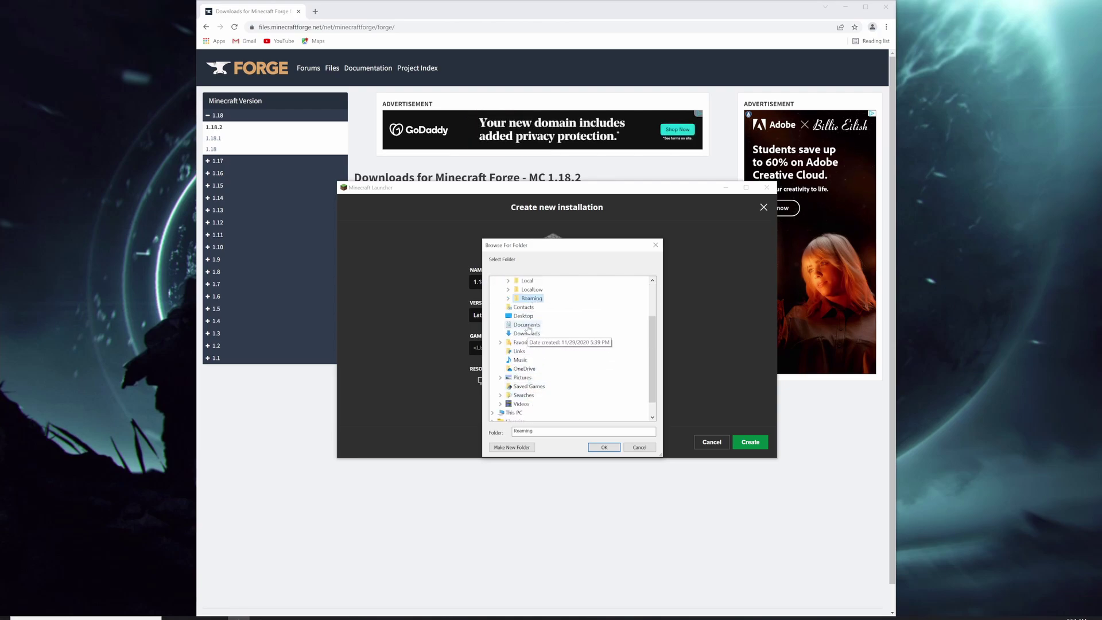
{"action": "left_click", "coordinate": [523, 317]}
{"action": "left_click", "coordinate": [519, 447]}
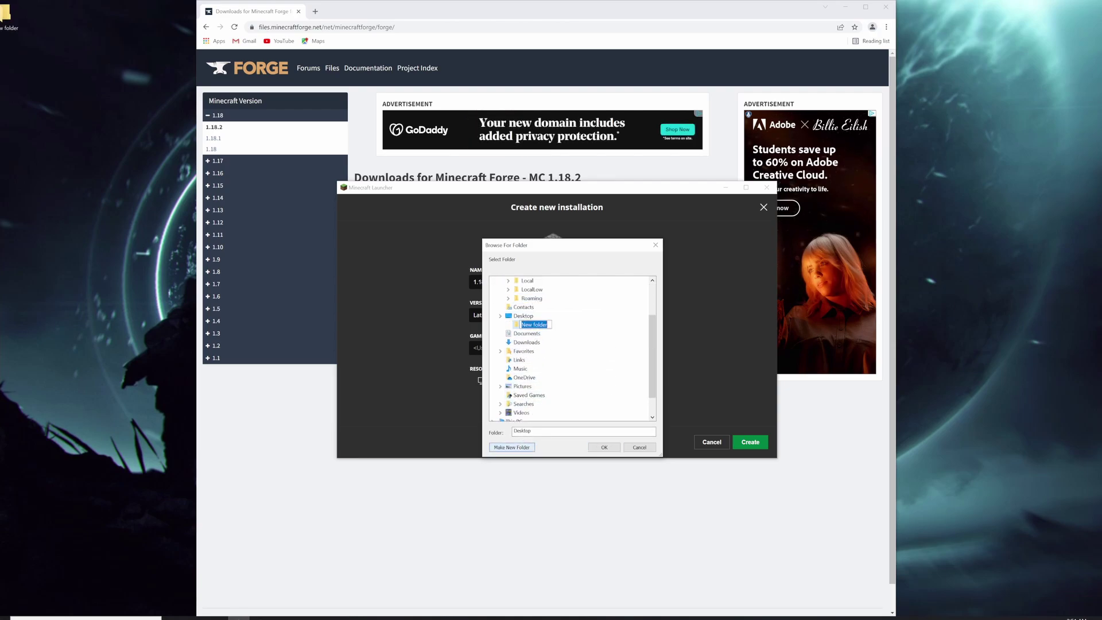
{"action": "type", "text": "Minecraft"}
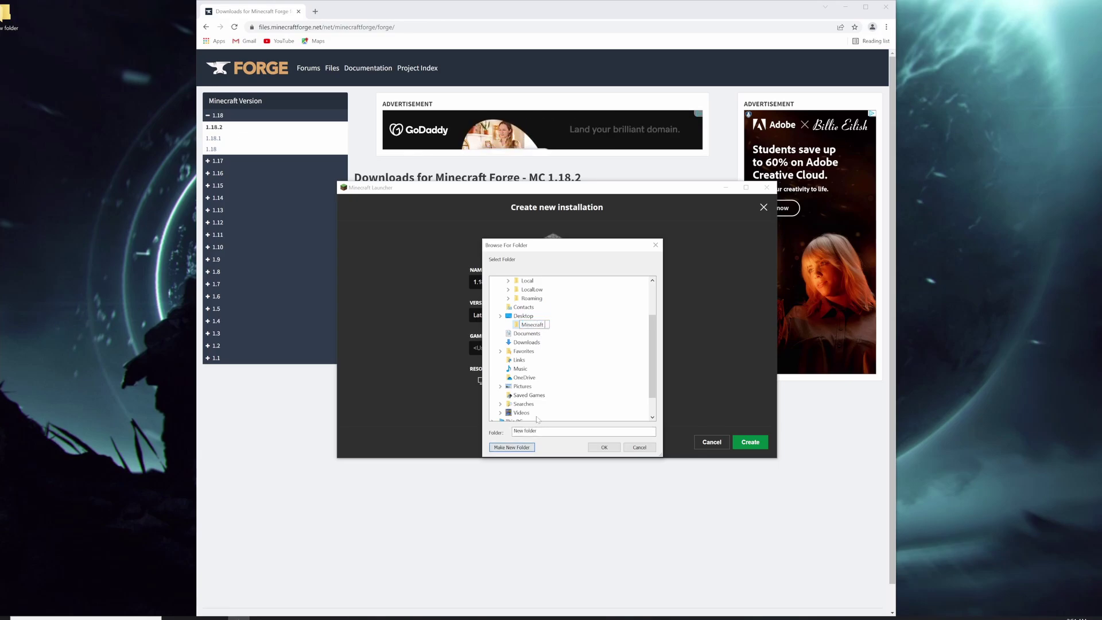
{"action": "type", "text": " 1.18.2 Forge"}
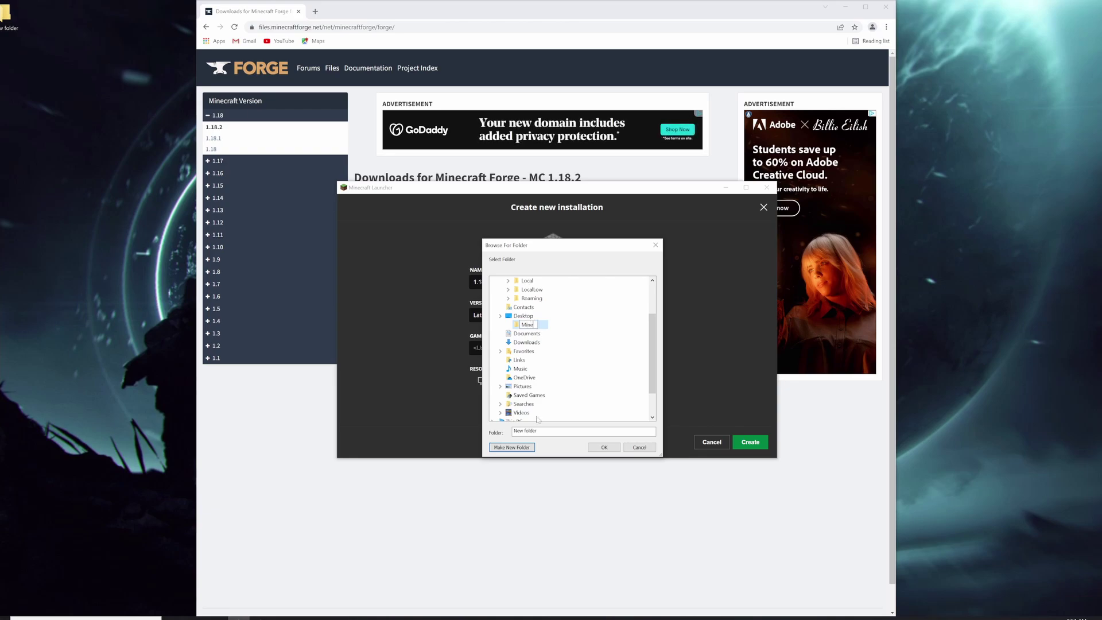
{"action": "type", "text": "craft 1.18.2 Forge"}
{"action": "key", "text": "Return"}
{"action": "left_click", "coordinate": [604, 447]}
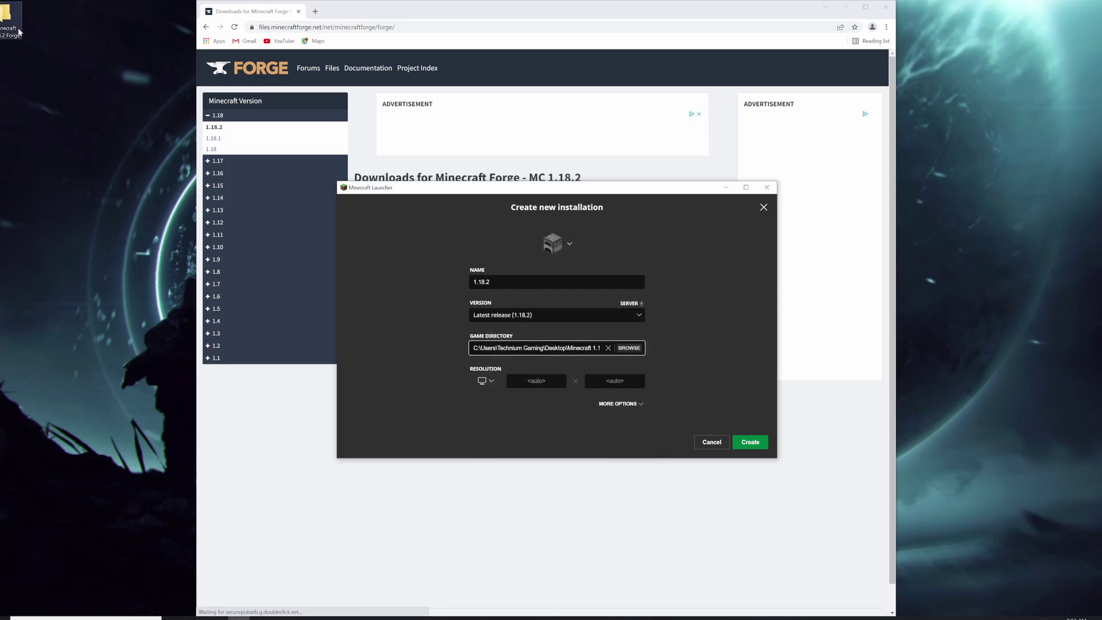
Check the contents of the Minecraft 1.18.2 Forge desktop folder, close it, and create the installation
{"action": "double_click", "coordinate": [7, 15]}
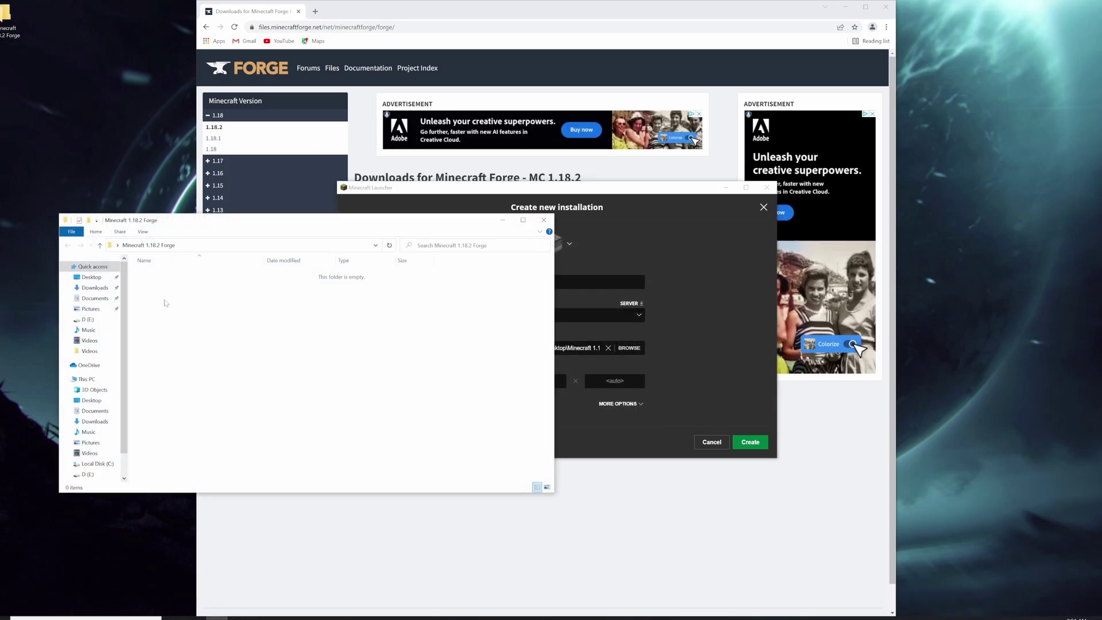
{"action": "key", "text": "alt+F4"}
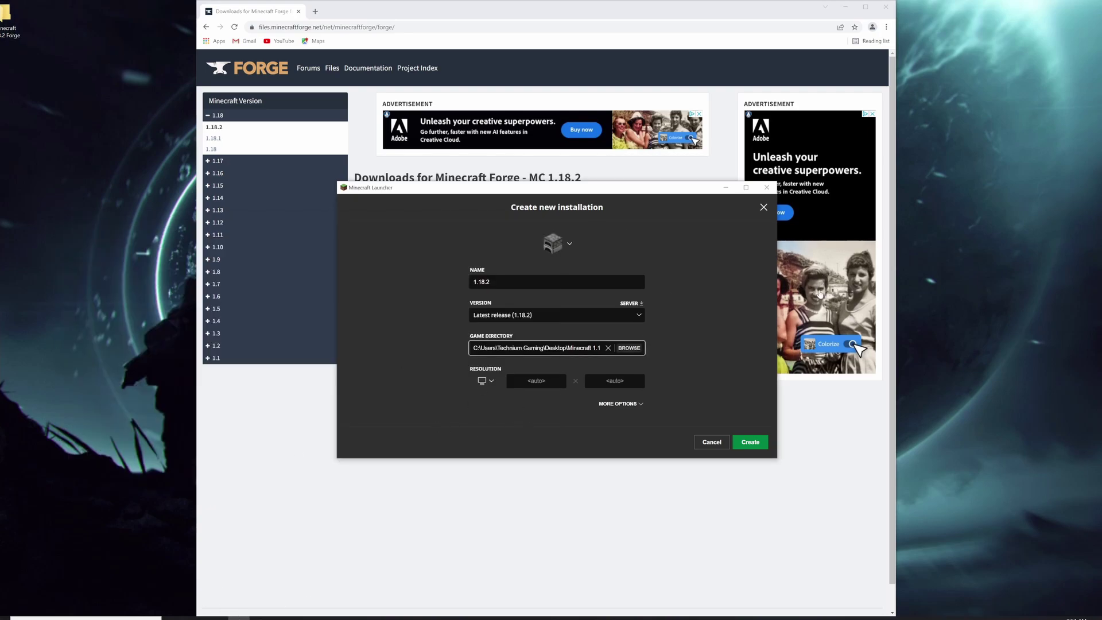
{"action": "left_click", "coordinate": [678, 369]}
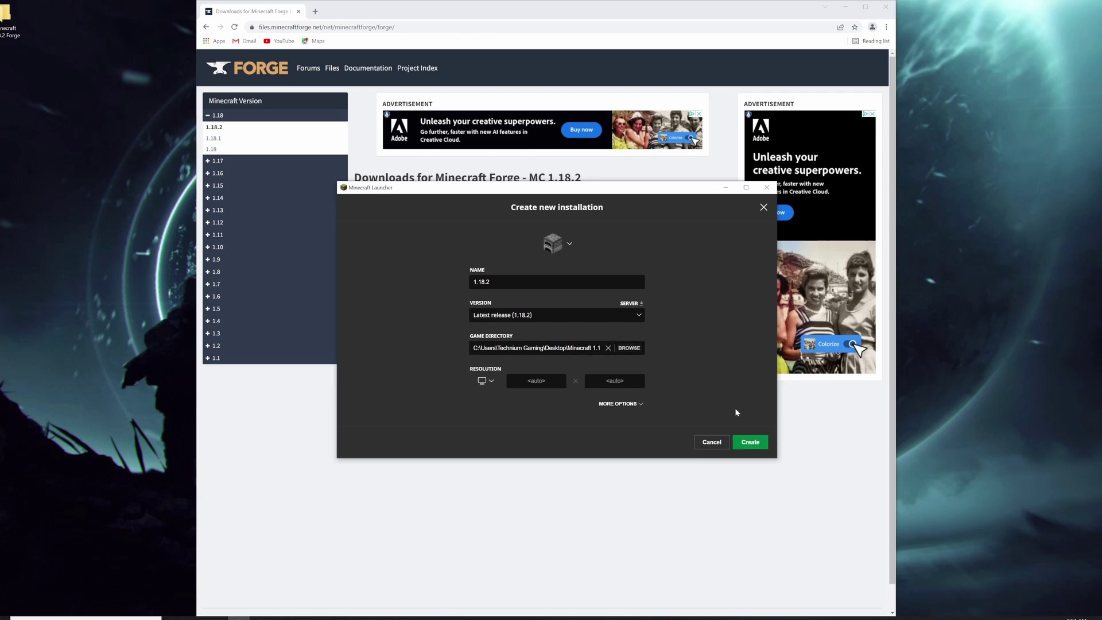
{"action": "left_click", "coordinate": [749, 442]}
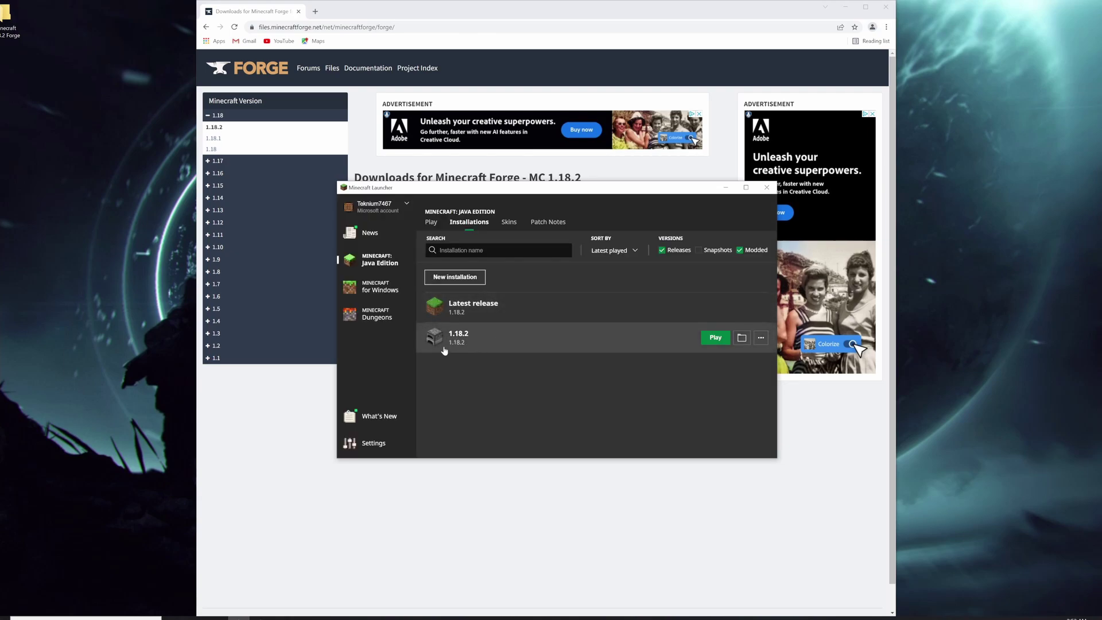
{"action": "left_click", "coordinate": [761, 337]}
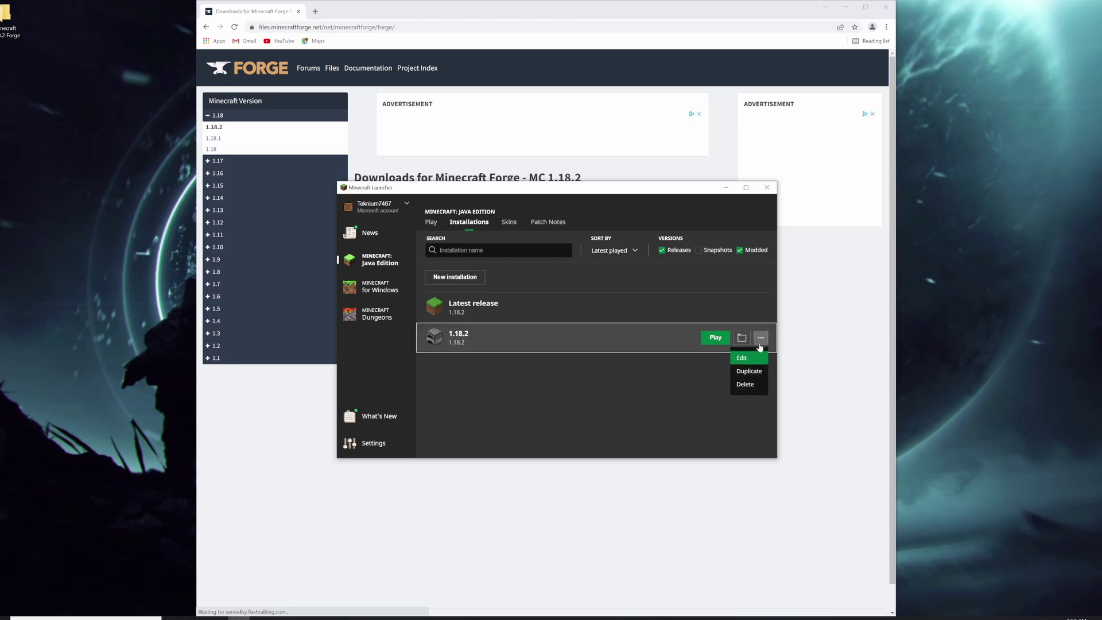
{"action": "left_click", "coordinate": [433, 371]}
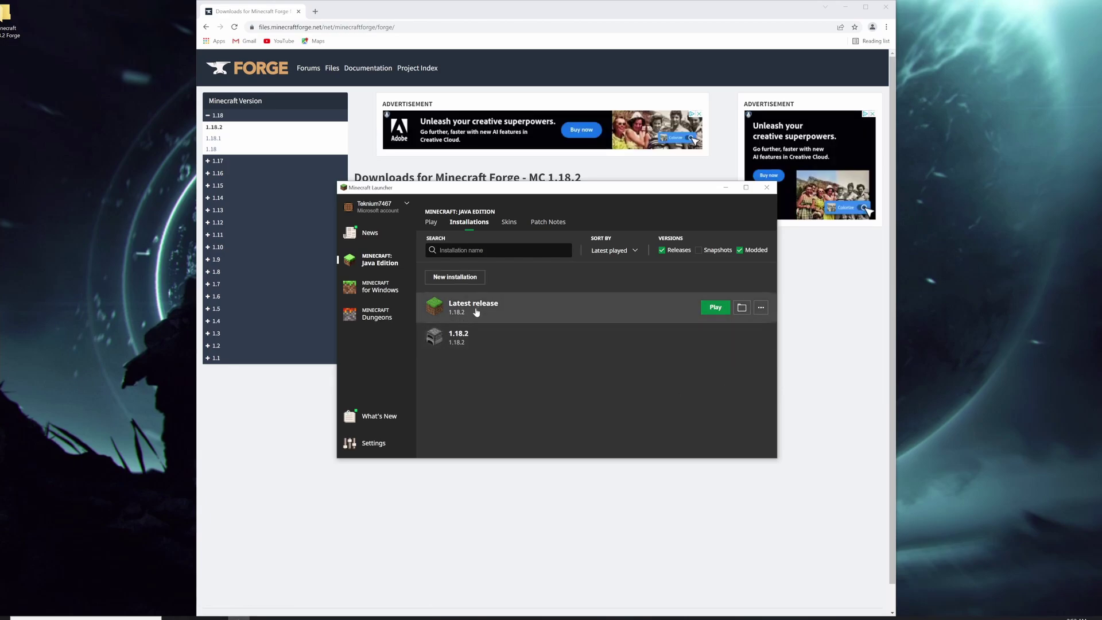
{"action": "left_click", "coordinate": [431, 222]}
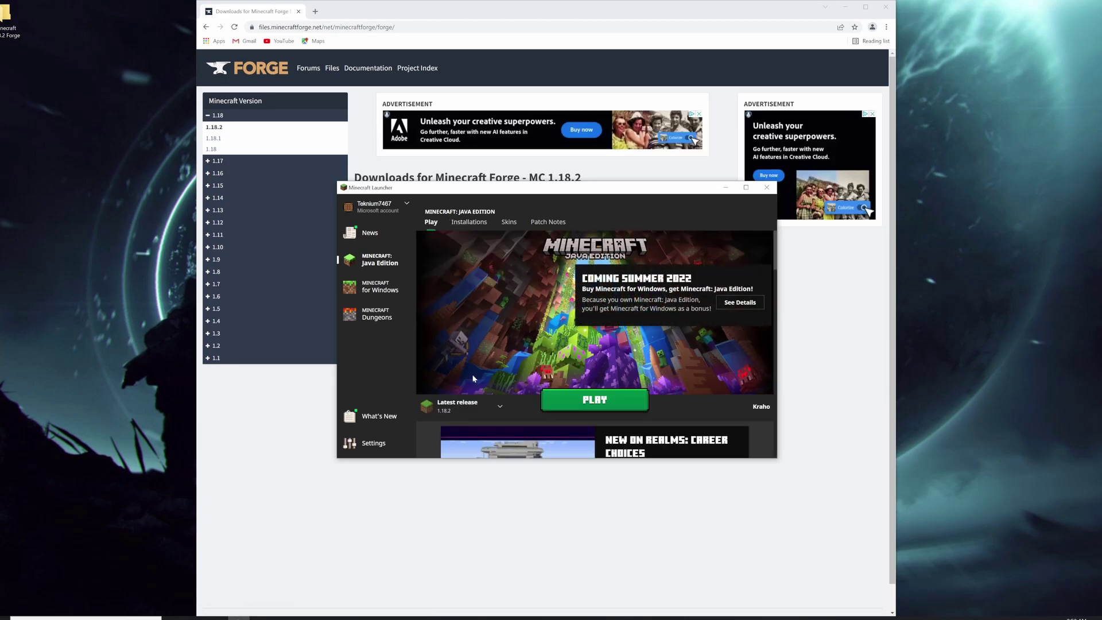
{"action": "left_click", "coordinate": [462, 222]}
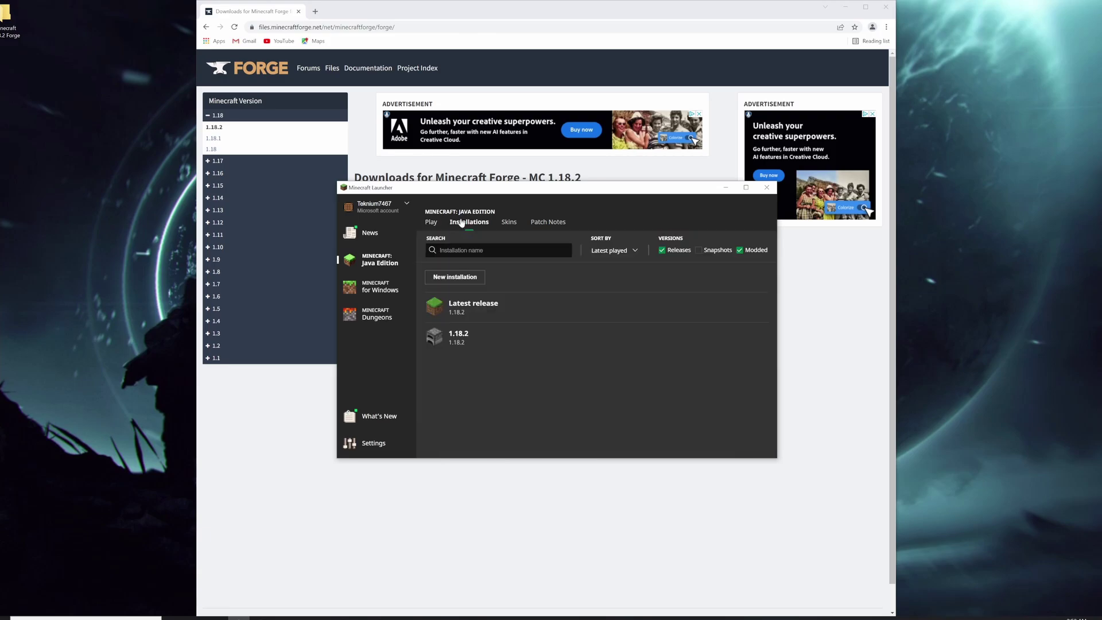
Launch Minecraft with Latest release (1.18.2) and close the game window once it has loaded
{"action": "left_click", "coordinate": [432, 223]}
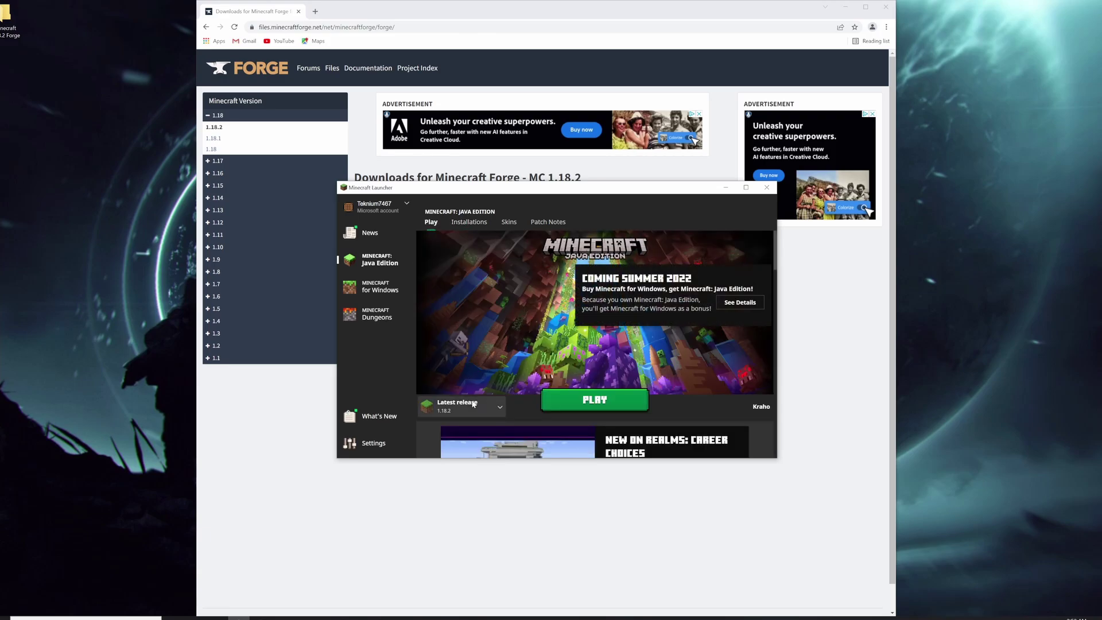
{"action": "left_click", "coordinate": [588, 406]}
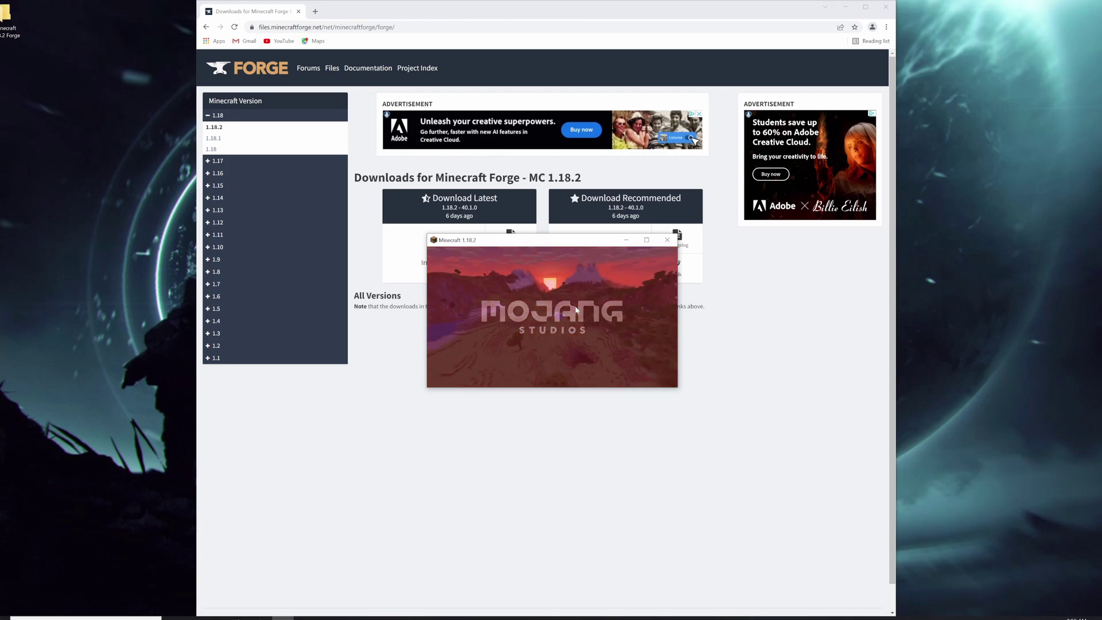
{"action": "left_click", "coordinate": [668, 242]}
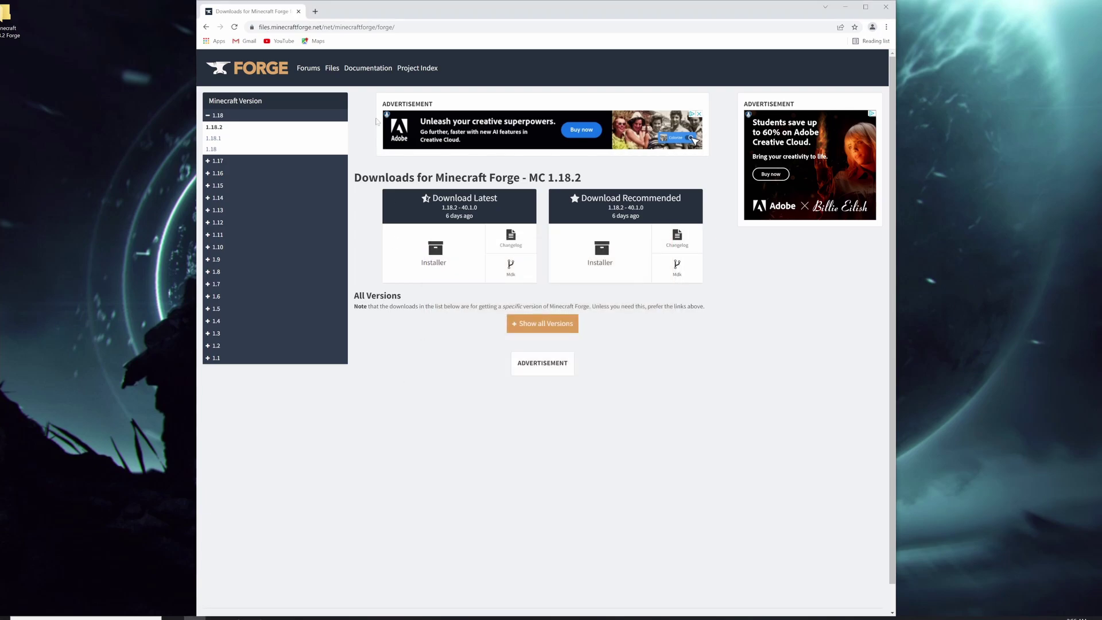
Switch to the Forge downloads page in the browser and select its web address
{"action": "left_click", "coordinate": [279, 27]}
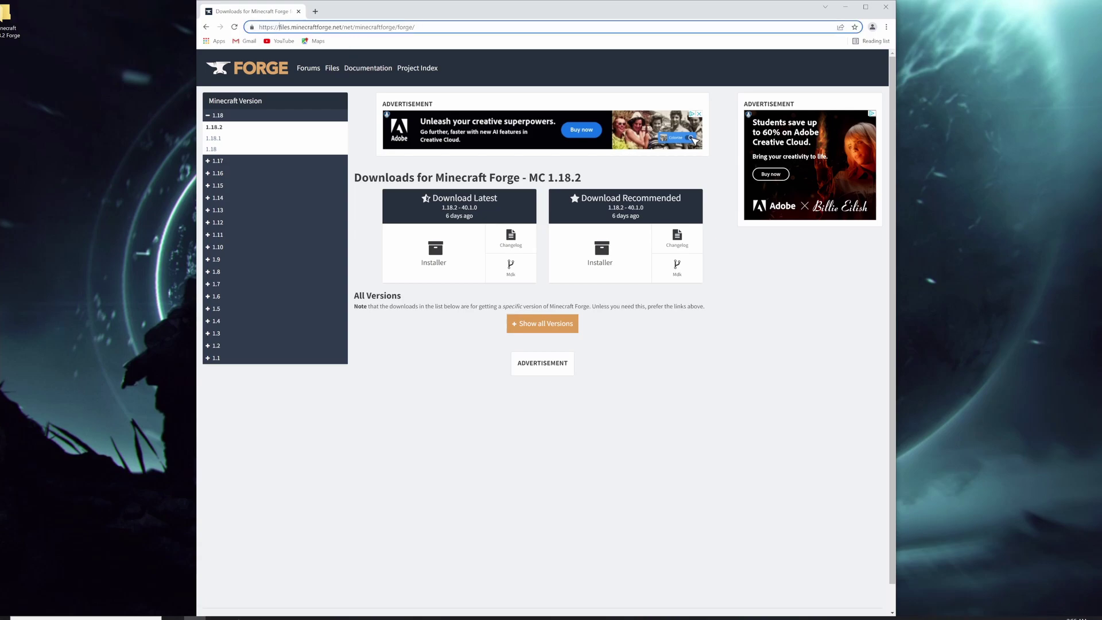
Check the Forge site's web address and the Minecraft versions listed under 1.18 and 1.17
{"action": "left_click_drag", "start_coordinate": [342, 27], "coordinate": [259, 27]}
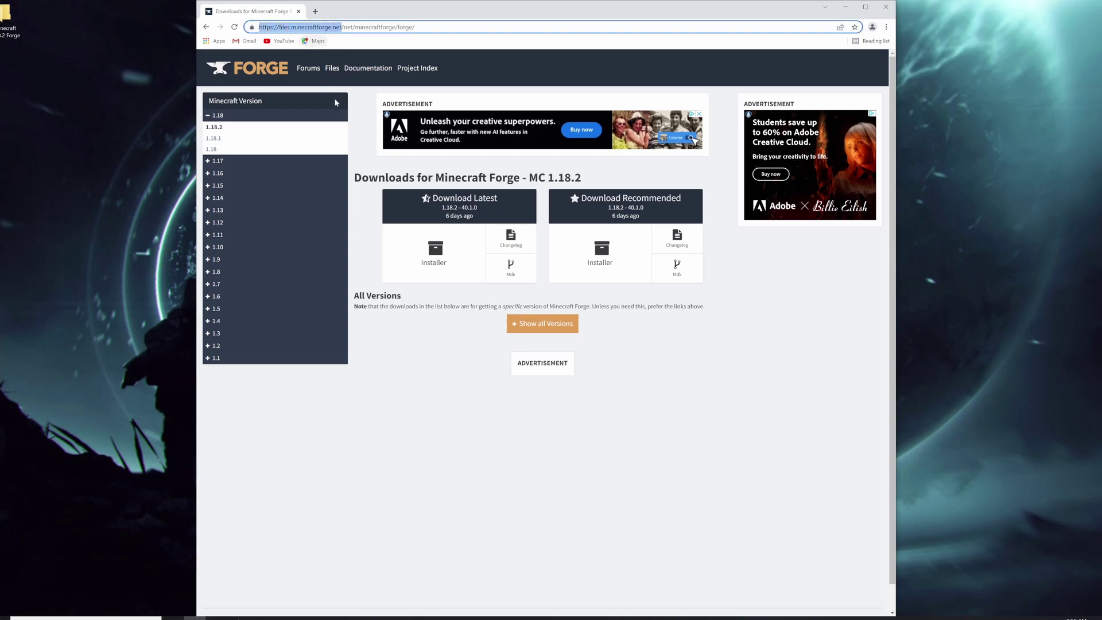
{"action": "left_click", "coordinate": [353, 125]}
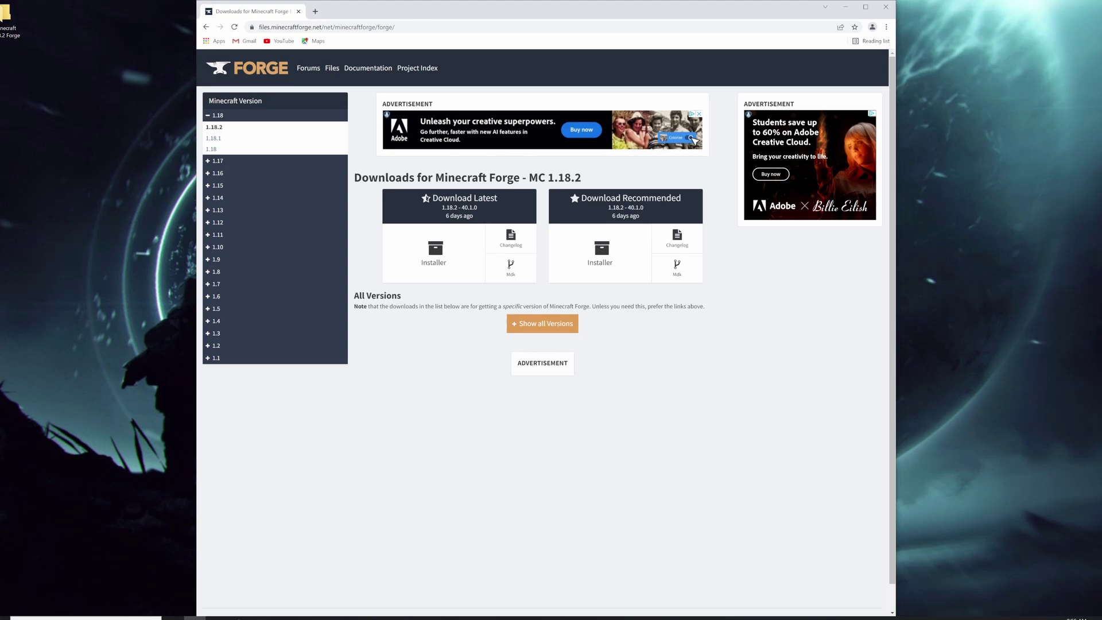
{"action": "left_click", "coordinate": [209, 116]}
{"action": "left_click", "coordinate": [209, 116]}
{"action": "left_click", "coordinate": [222, 161]}
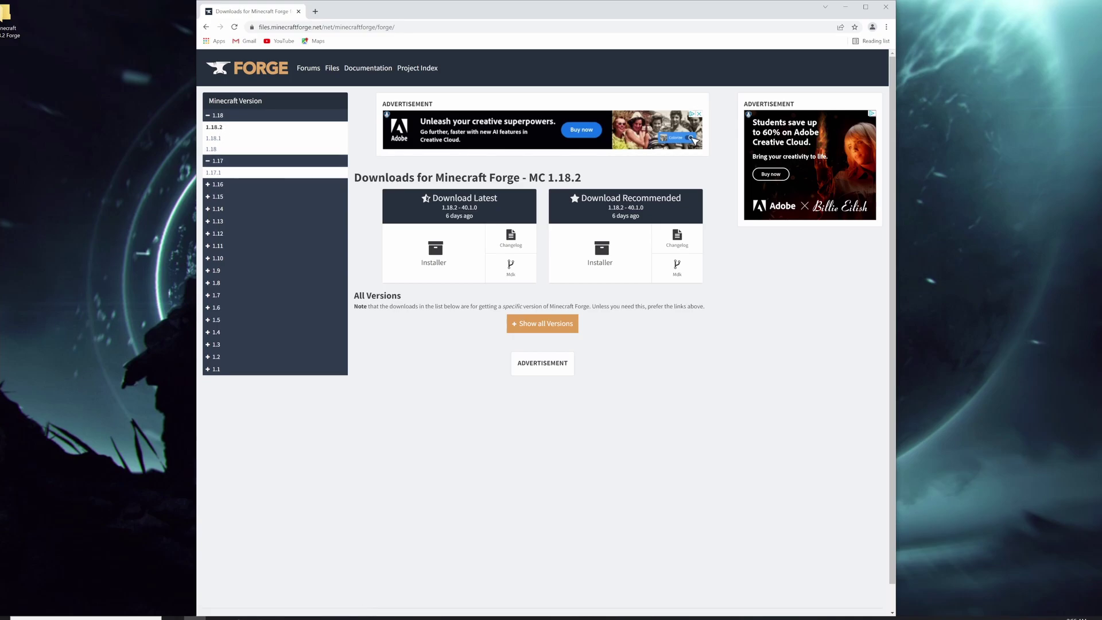
{"action": "left_click_drag", "start_coordinate": [224, 127], "coordinate": [207, 129]}
{"action": "left_click", "coordinate": [248, 132]}
Show all Forge versions for Minecraft 1.18.2 and download the 40.1.0 installer through its direct download link
{"action": "left_click", "coordinate": [545, 325]}
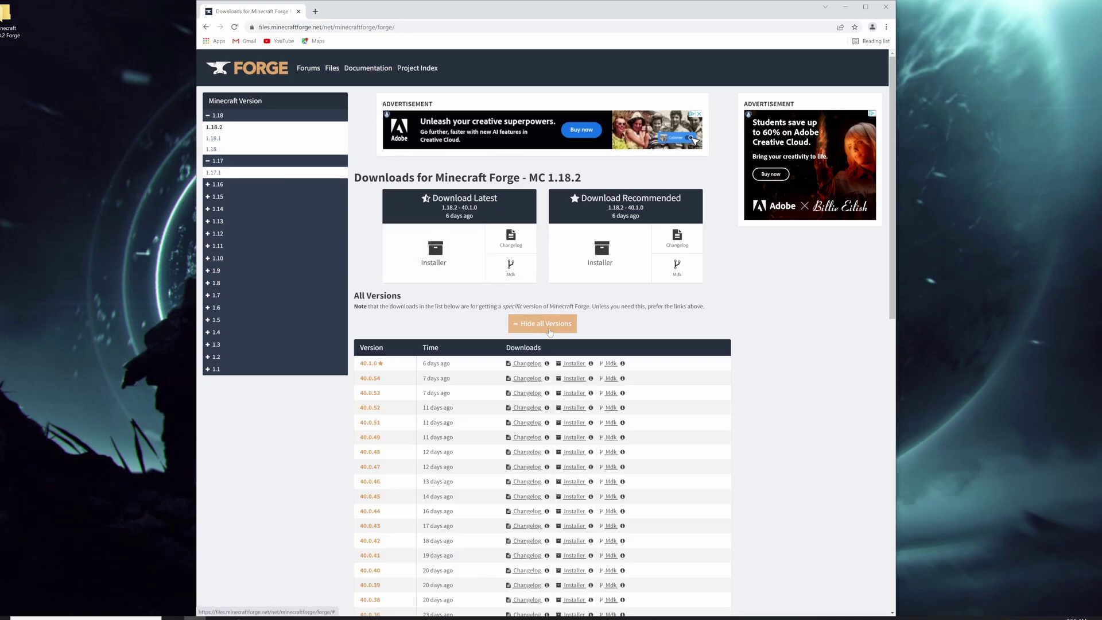
{"action": "left_click_drag", "start_coordinate": [383, 367], "coordinate": [373, 364]}
{"action": "left_click", "coordinate": [382, 366]}
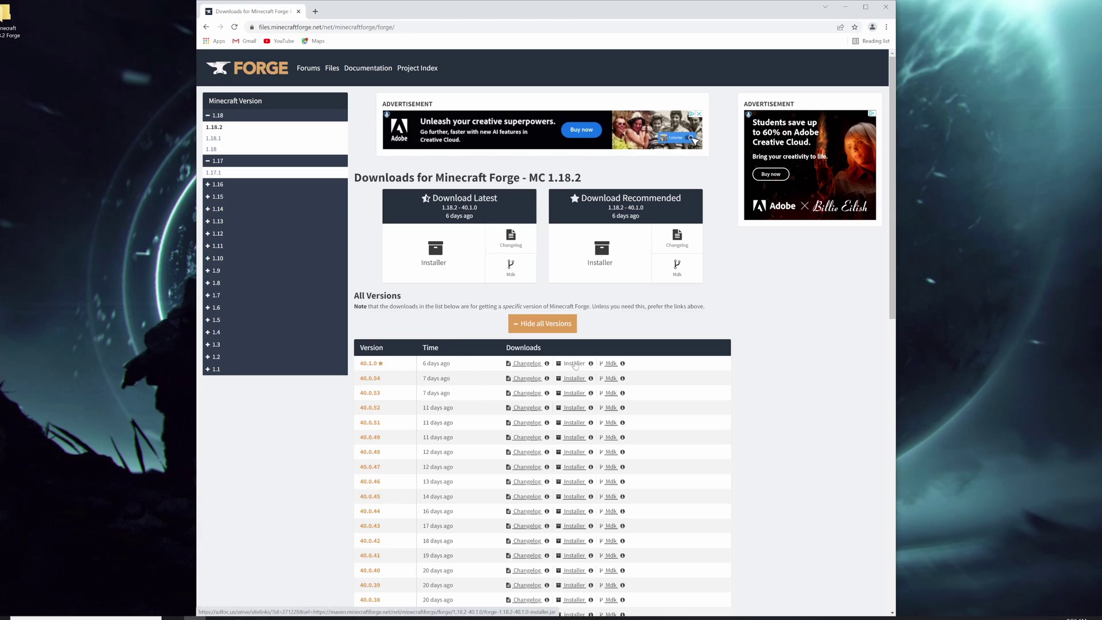
{"action": "mouse_move", "coordinate": [592, 368]}
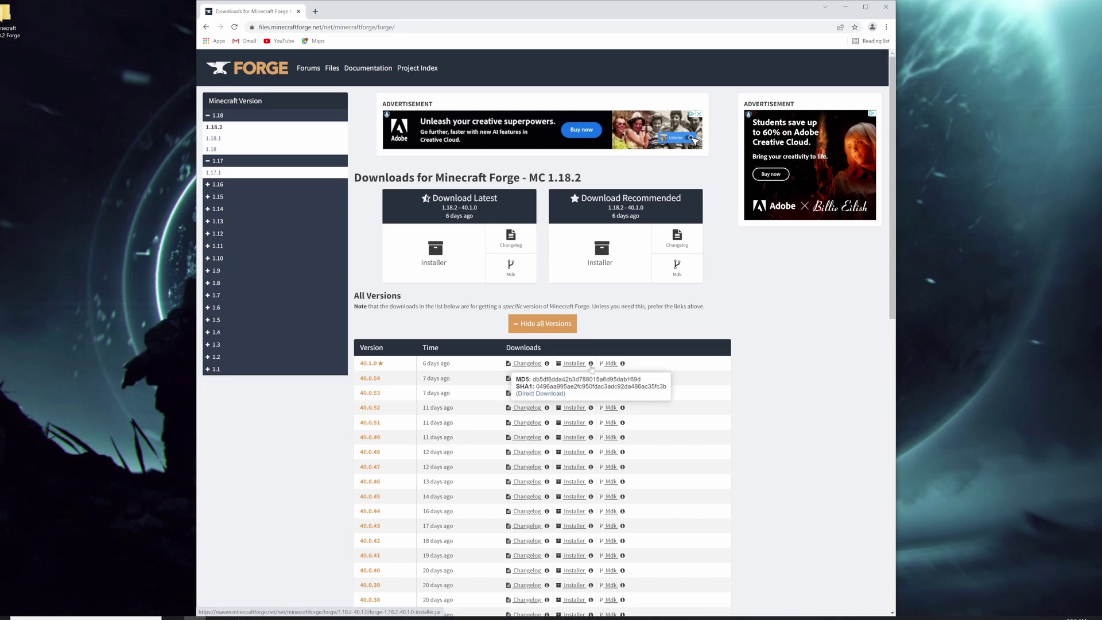
{"action": "left_click", "coordinate": [591, 367]}
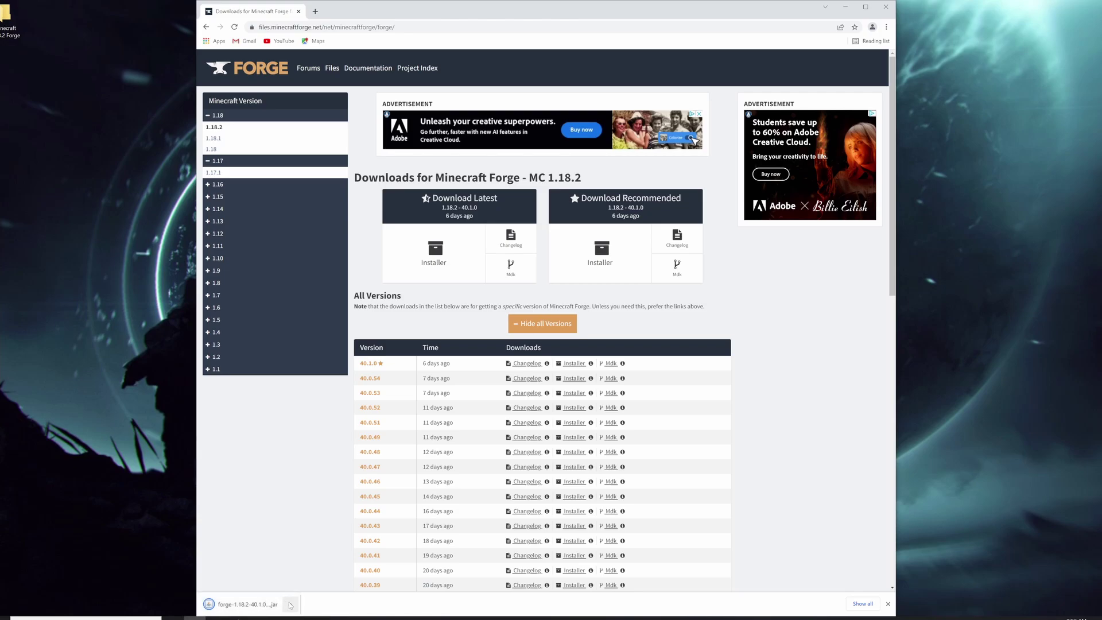
Show the downloaded Forge 1.18.2-40.1.0 installer in its folder
{"action": "left_click", "coordinate": [291, 606]}
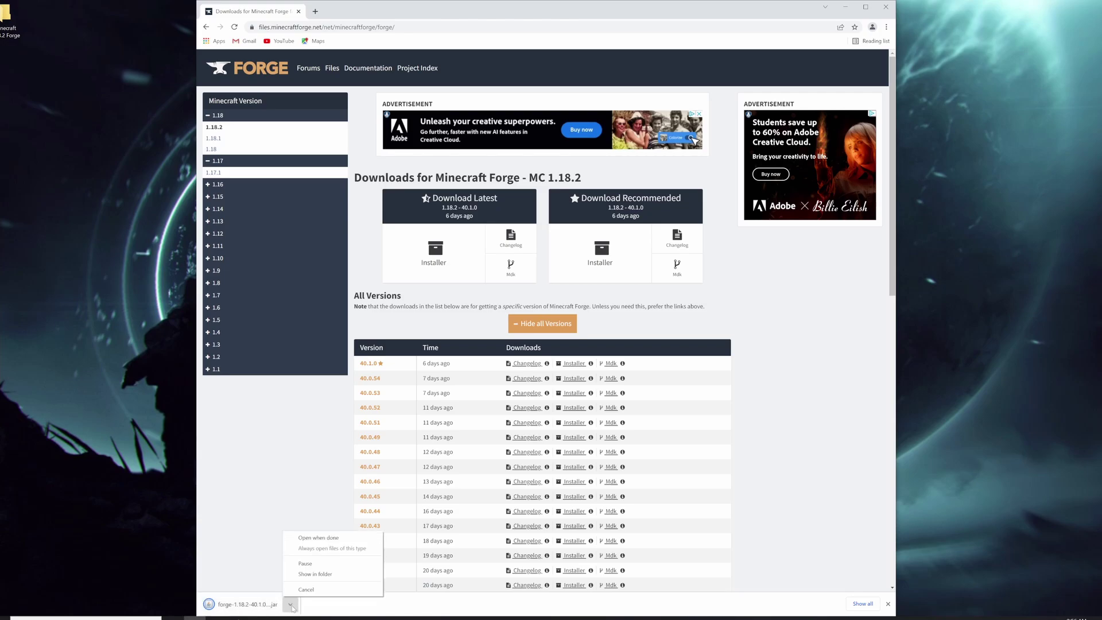
{"action": "left_click", "coordinate": [313, 577]}
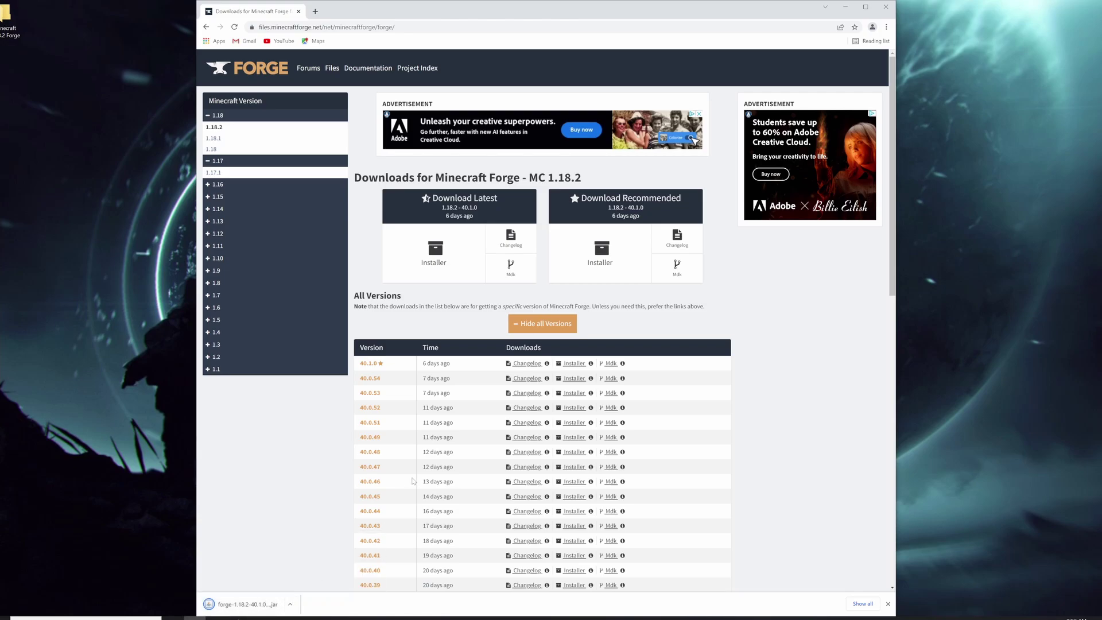
{"action": "left_click", "coordinate": [290, 604]}
{"action": "left_click", "coordinate": [307, 577]}
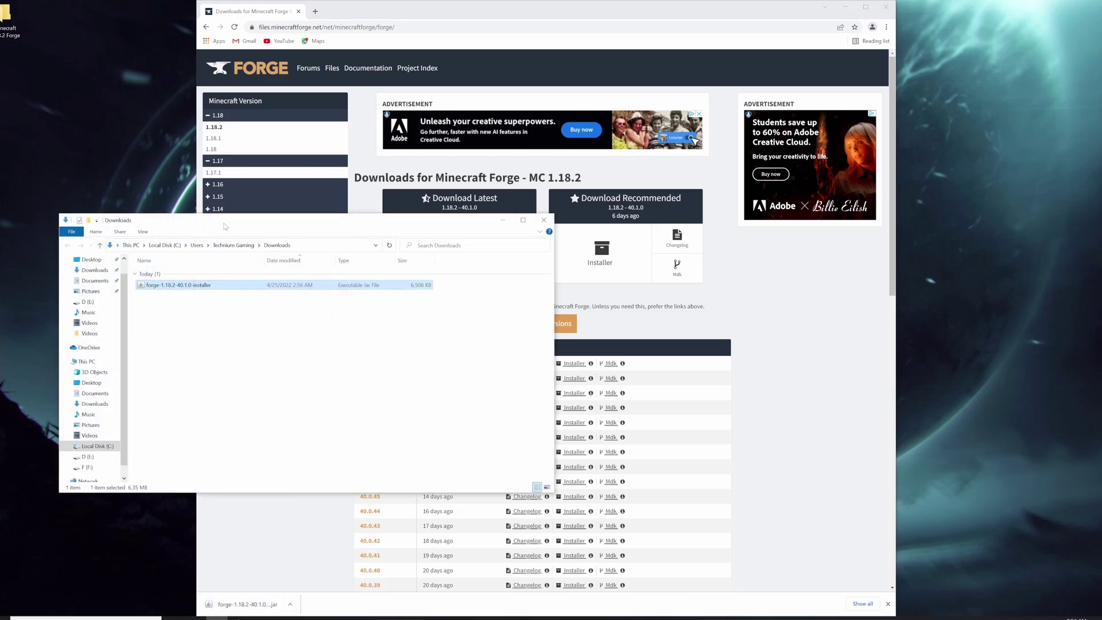
Run the Forge 1.18.2-40.1.0 installer with Install client, and close the Downloads folder and the browser
{"action": "left_click_drag", "start_coordinate": [225, 226], "coordinate": [726, 189]}
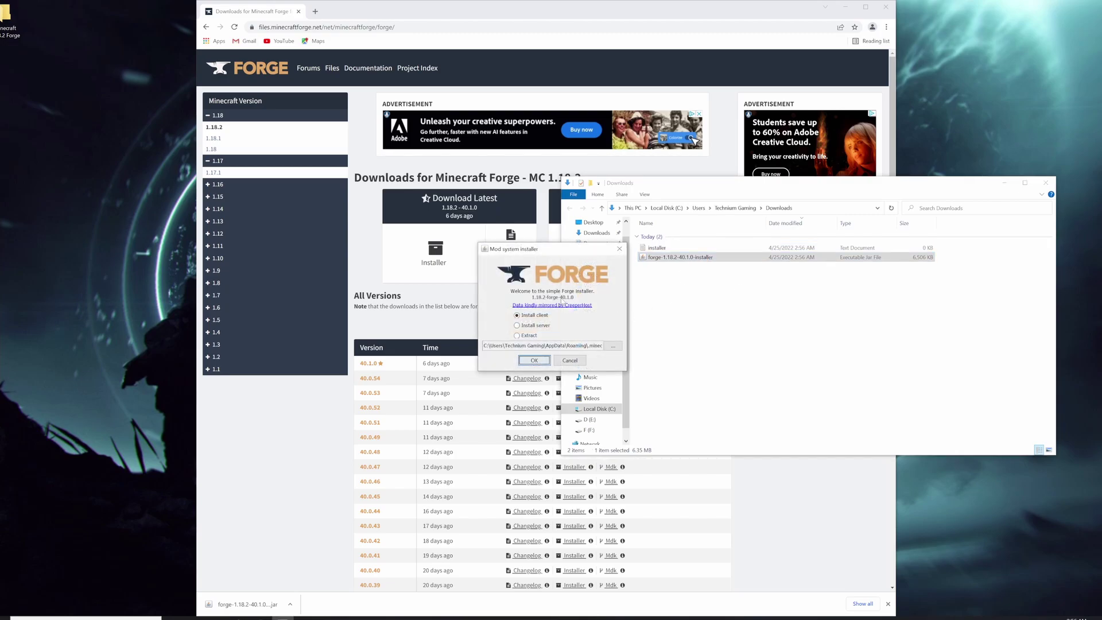
{"action": "left_click", "coordinate": [534, 361]}
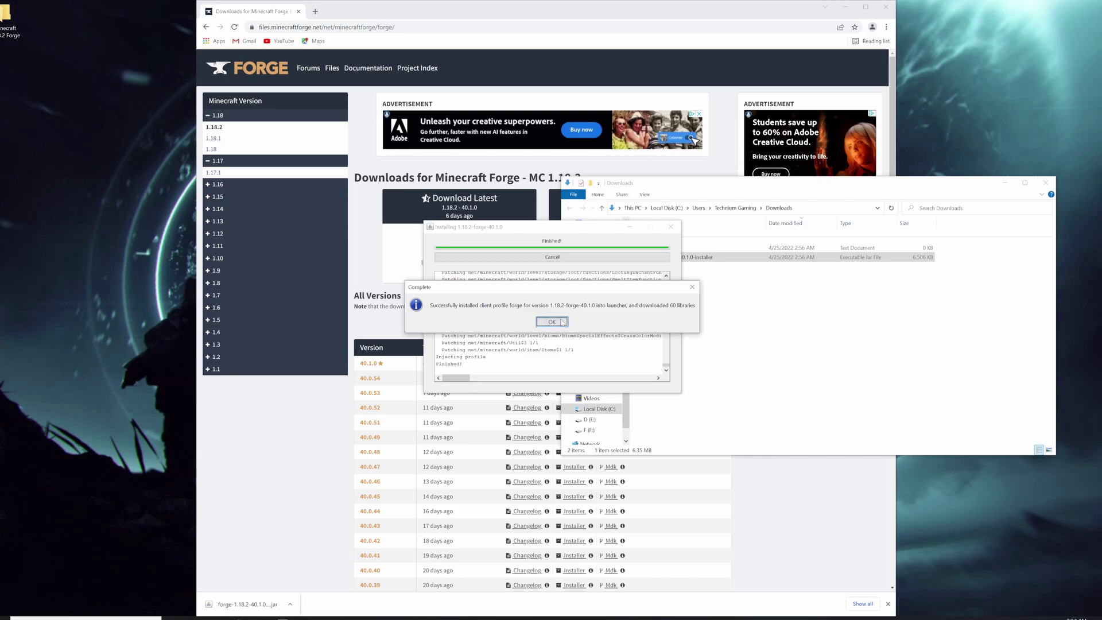
{"action": "left_click", "coordinate": [562, 322]}
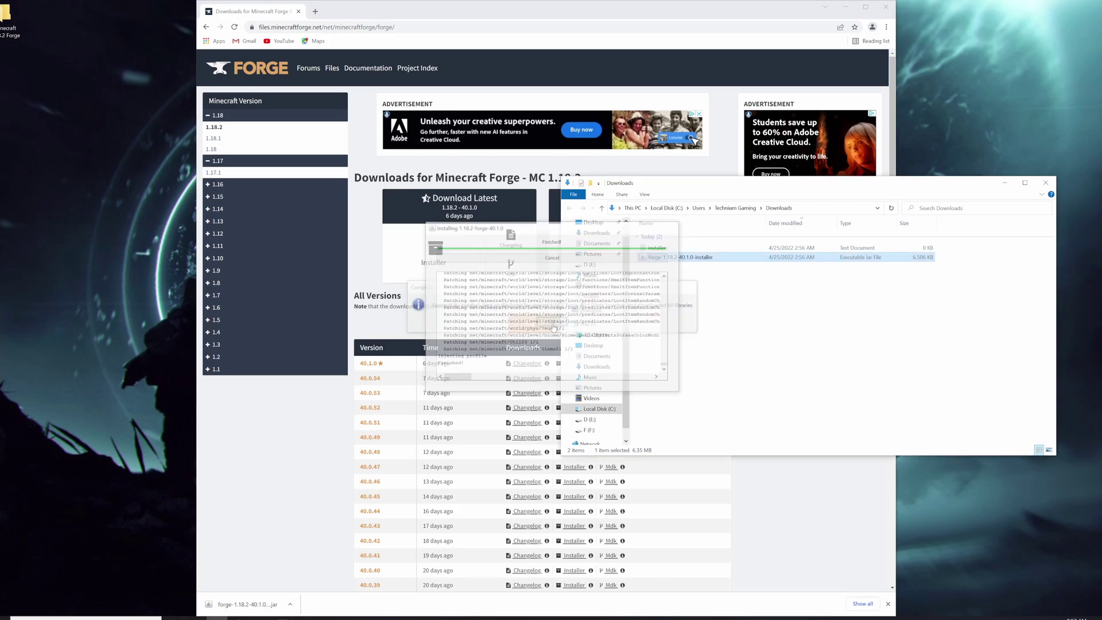
{"action": "left_click", "coordinate": [1046, 183]}
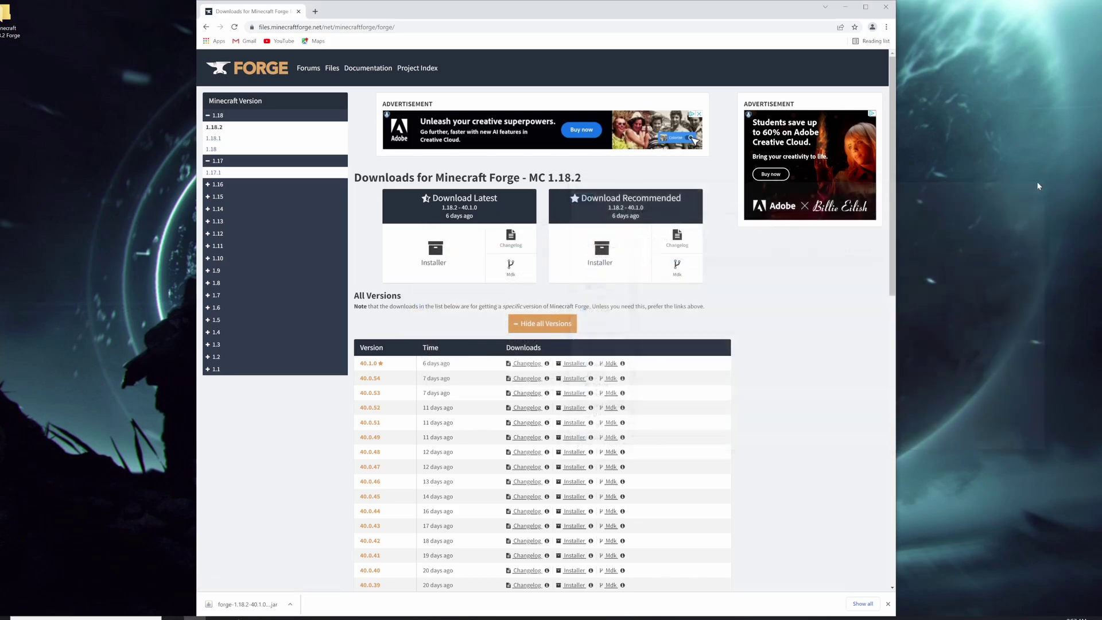
{"action": "left_click", "coordinate": [886, 7]}
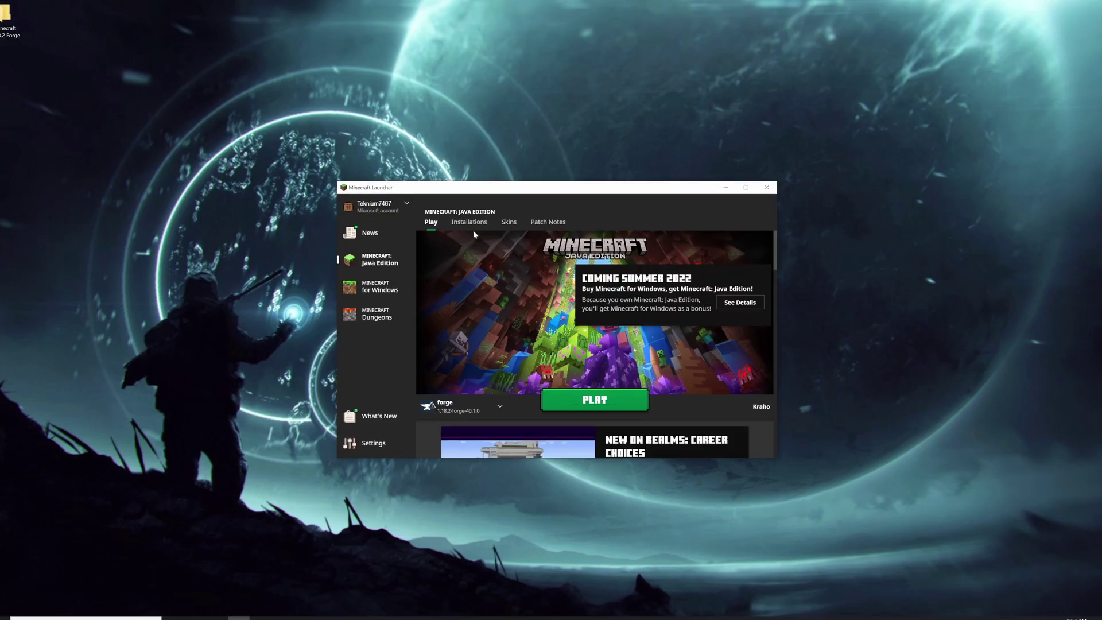
Open the forge installation's game folder from the launcher and launch forge, accepting the risks and turning off further warnings
{"action": "left_click", "coordinate": [470, 228]}
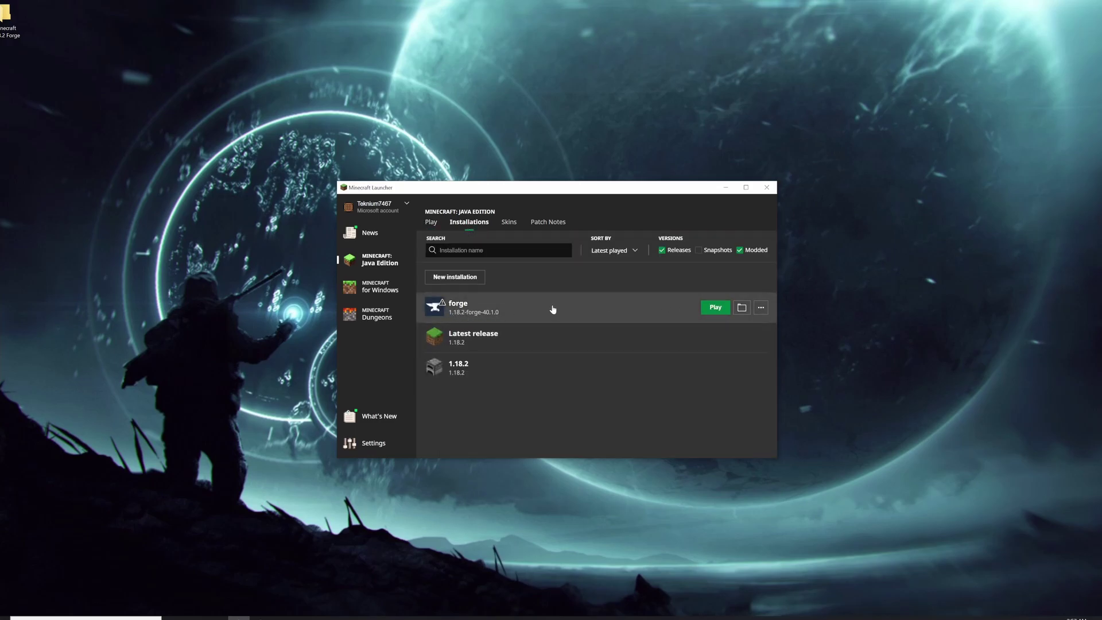
{"action": "left_click", "coordinate": [742, 310]}
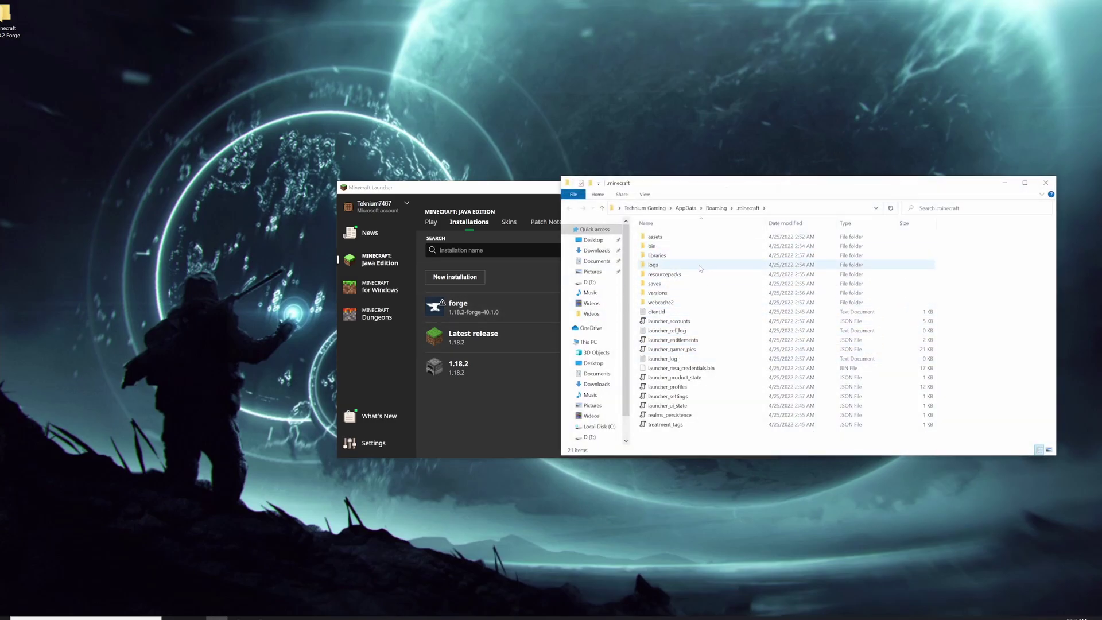
{"action": "left_click", "coordinate": [431, 222]}
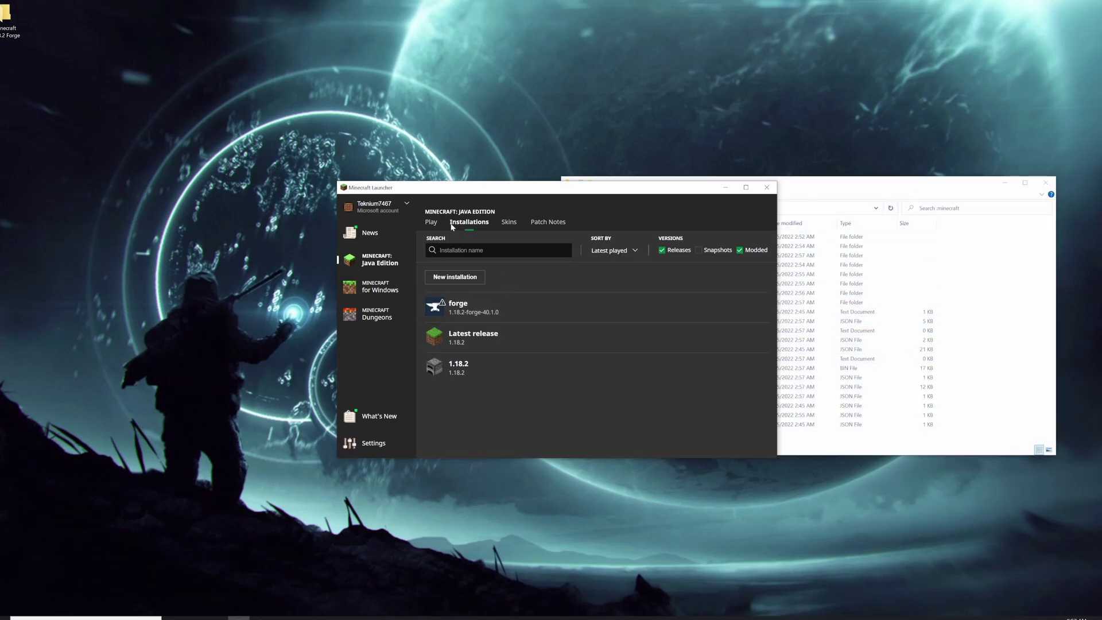
{"action": "left_click", "coordinate": [642, 399]}
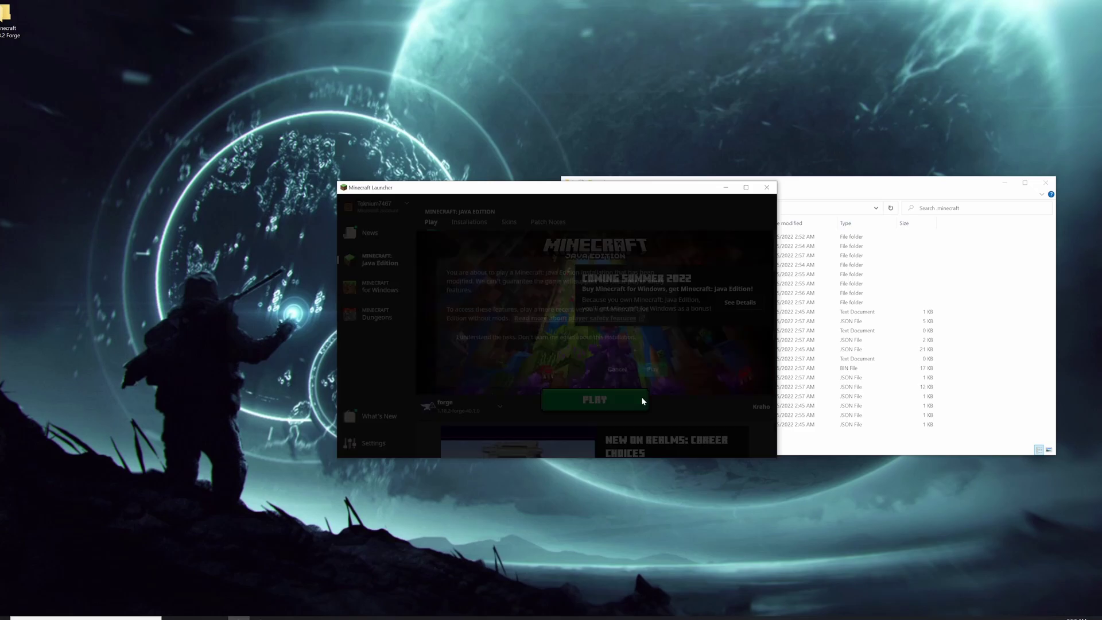
{"action": "left_click", "coordinate": [488, 341]}
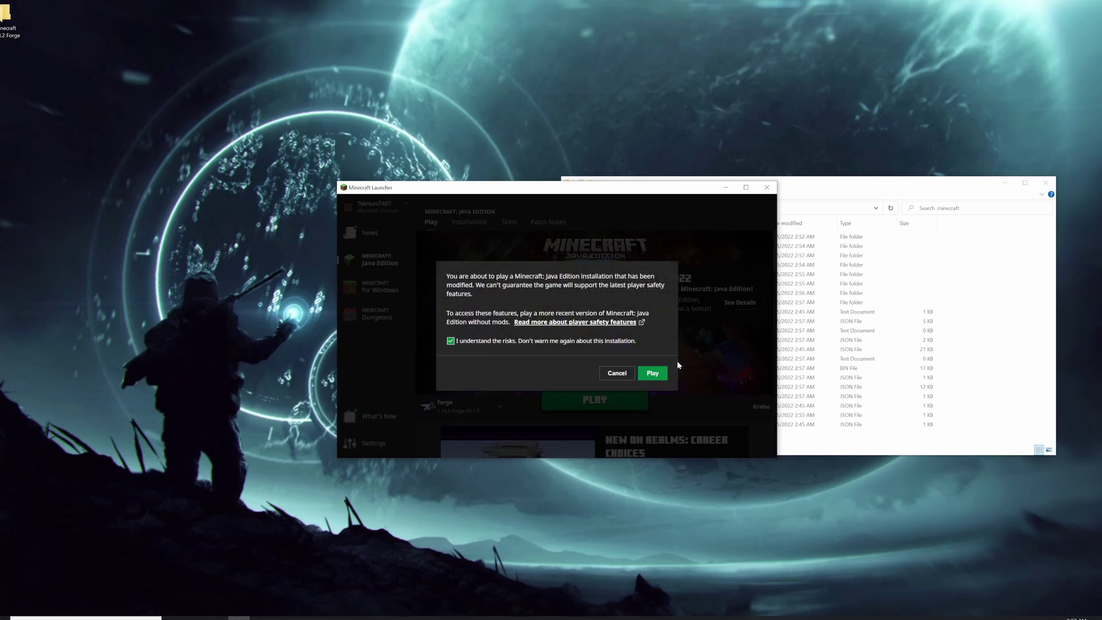
{"action": "left_click", "coordinate": [658, 375]}
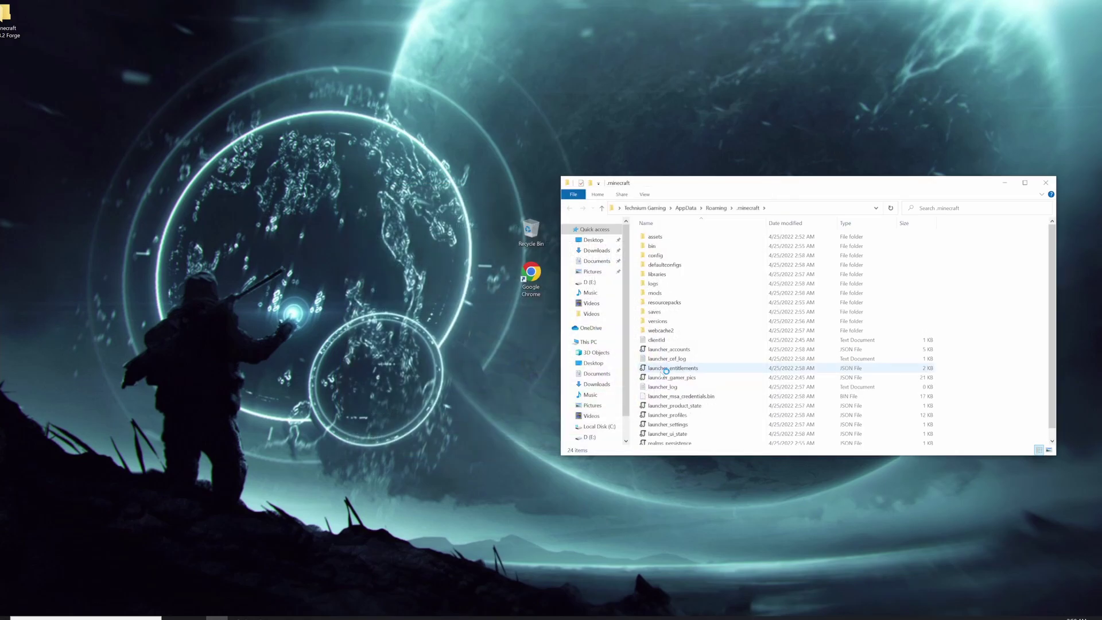
Open the mods folder inside the .minecraft folder
{"action": "left_click", "coordinate": [695, 284]}
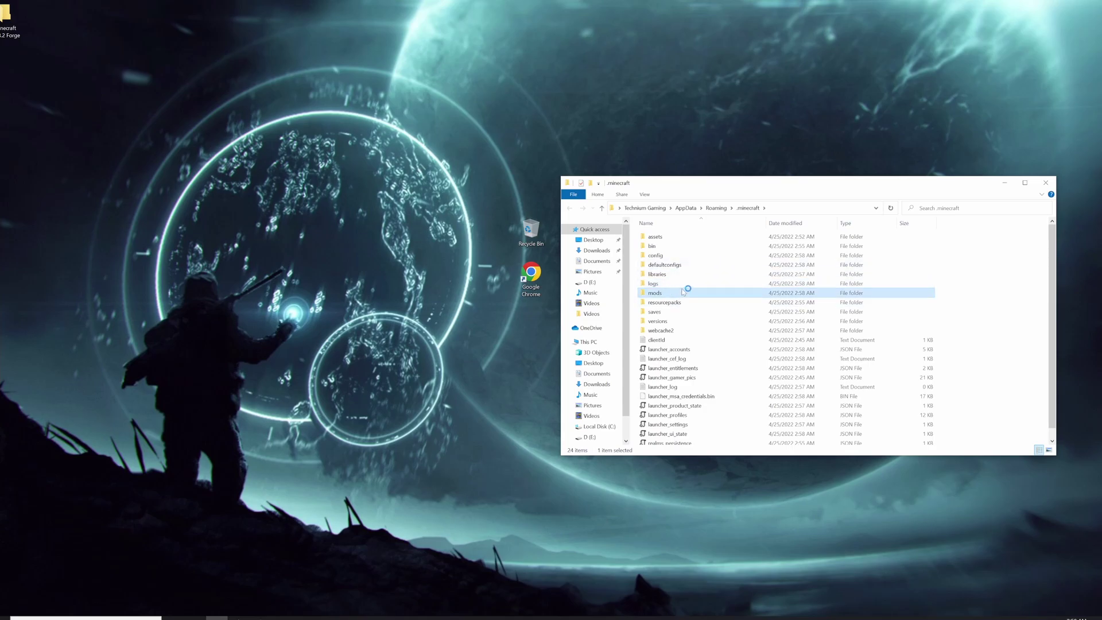
{"action": "left_click", "coordinate": [689, 293]}
{"action": "double_click", "coordinate": [701, 293]}
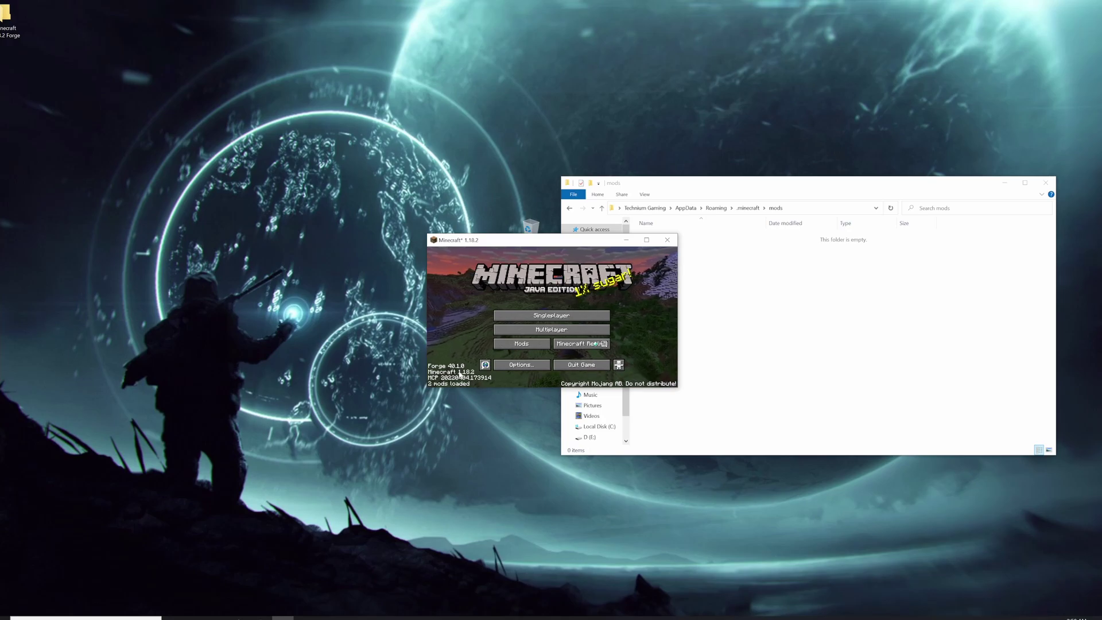
Maximize the loaded Forge game window to view its title screen, and quit the game
{"action": "left_click", "coordinate": [646, 240]}
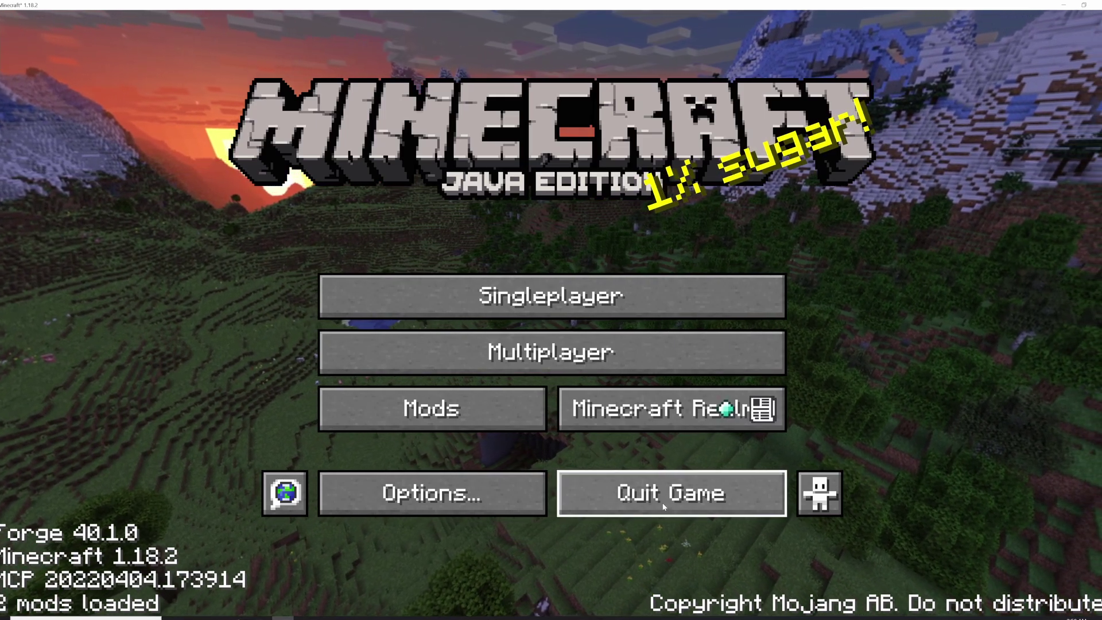
{"action": "left_click", "coordinate": [610, 490]}
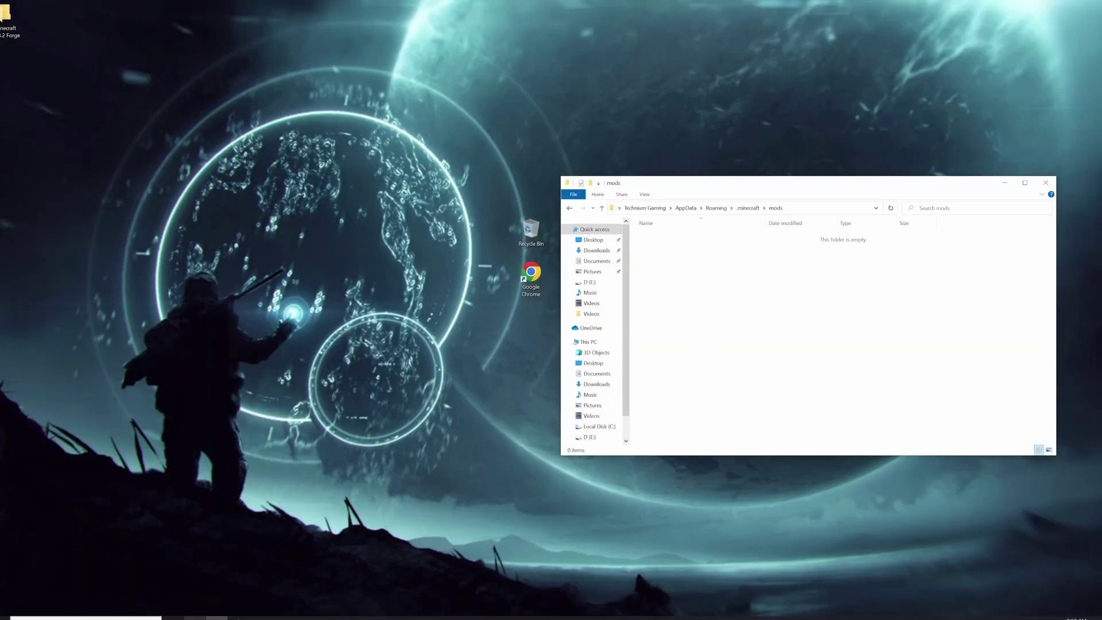
Switch to Chrome, search Google for "curseforge minecraft", and open the first Mods - Minecraft - CurseForge result
{"action": "left_click", "coordinate": [193, 615]}
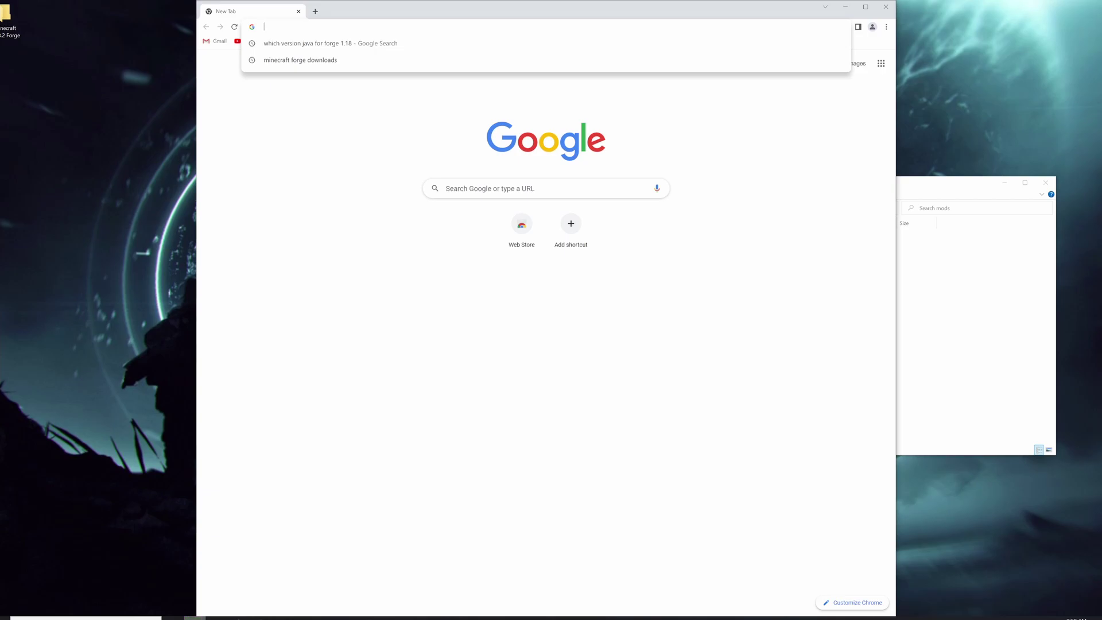
{"action": "type", "text": "curseforge"}
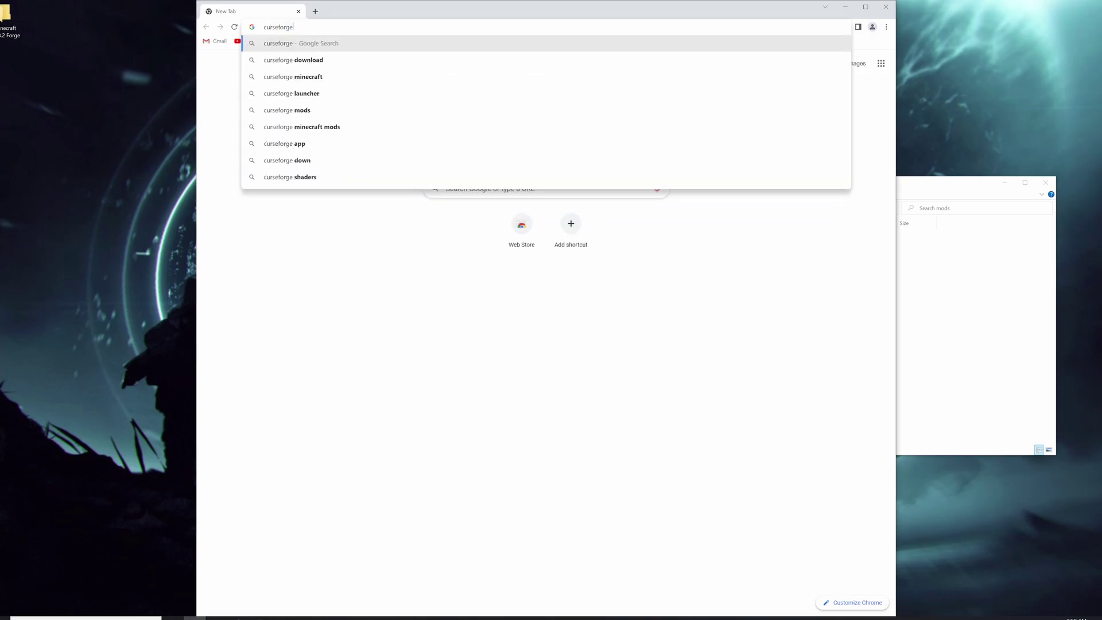
{"action": "key", "text": "Down"}
{"action": "key", "text": "Down"}
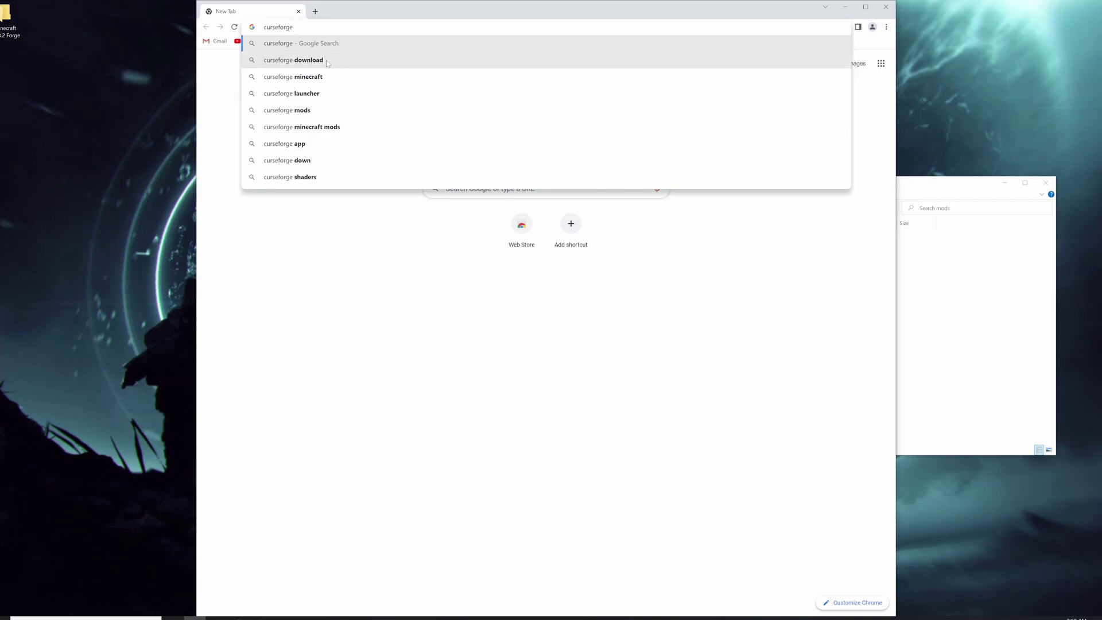
{"action": "key", "text": "Return"}
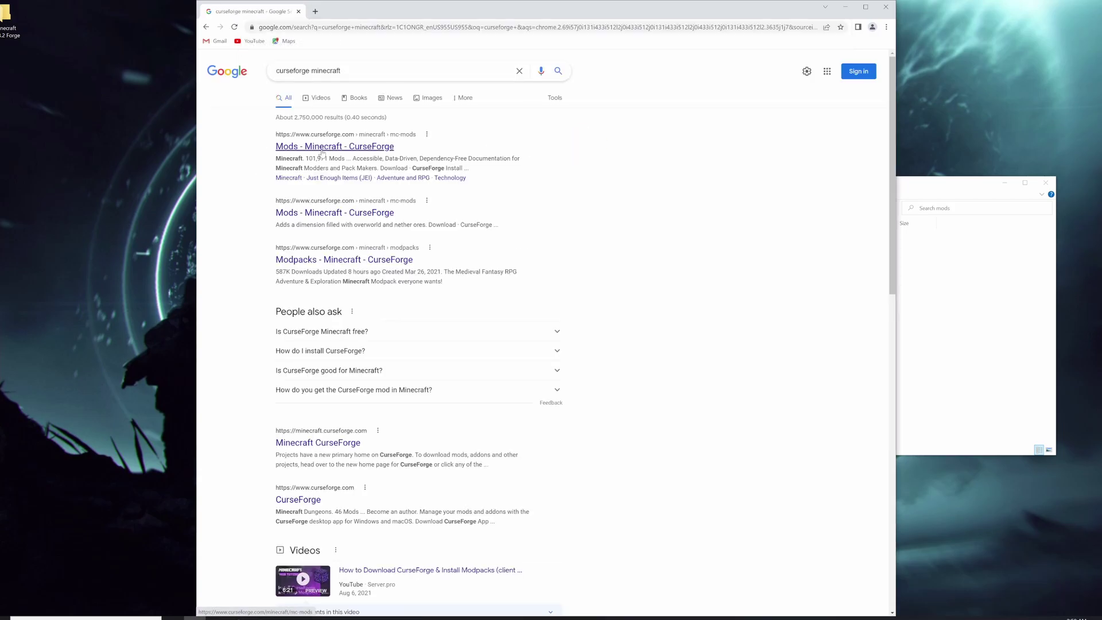
{"action": "left_click", "coordinate": [322, 148]}
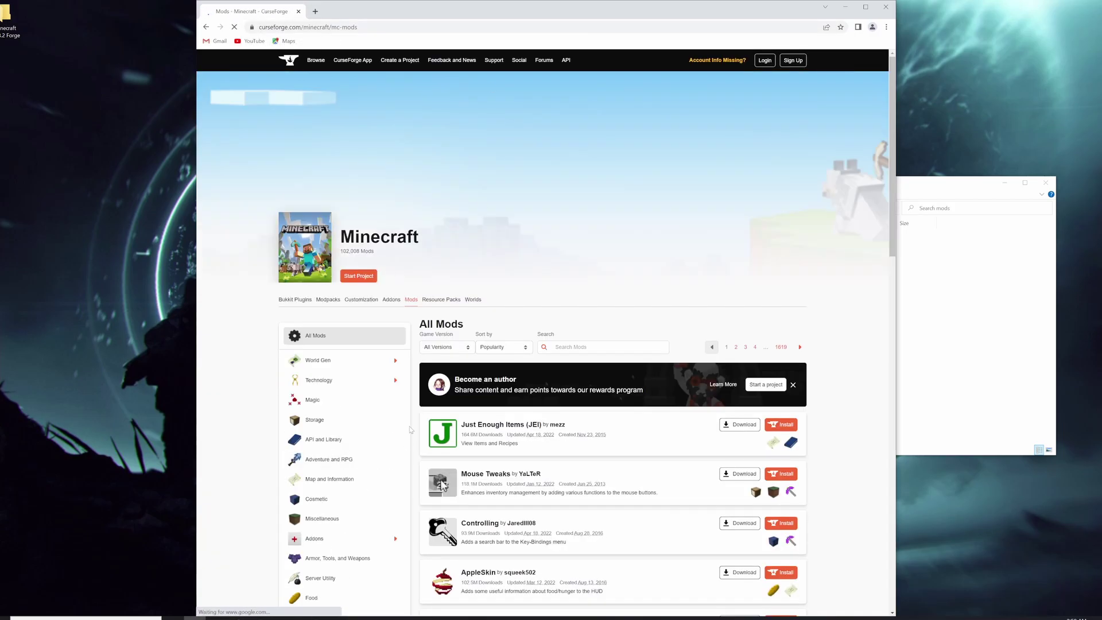
Filter the CurseForge Minecraft mods by game version 1.18.2 and look through the mod list
{"action": "scroll", "coordinate": [417, 413], "scroll_direction": "down", "scroll_amount": 2}
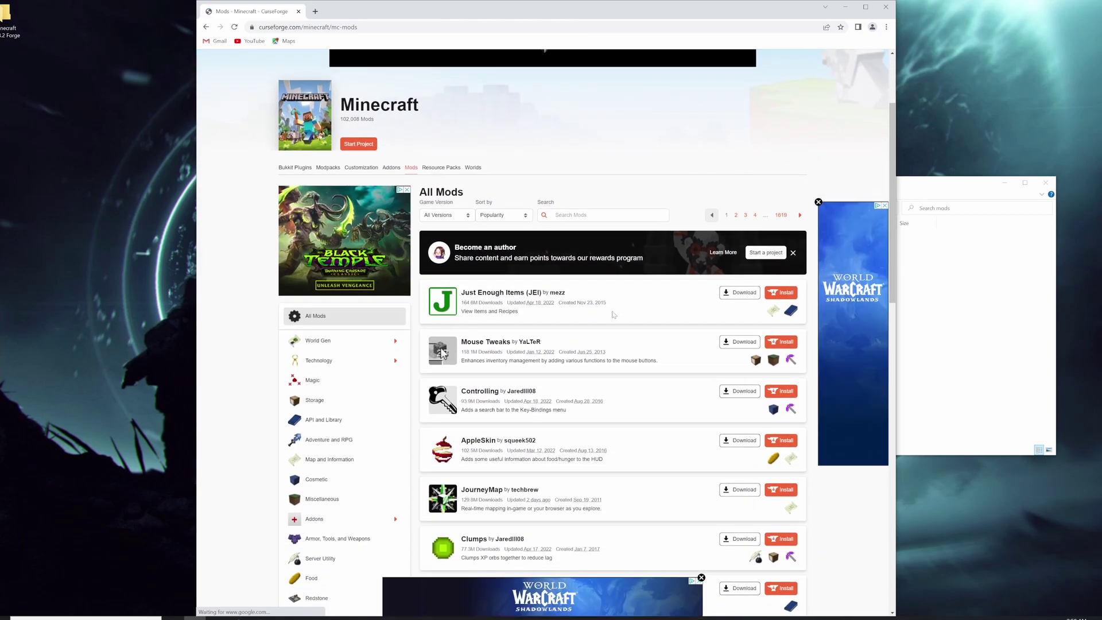
{"action": "left_click", "coordinate": [438, 303]}
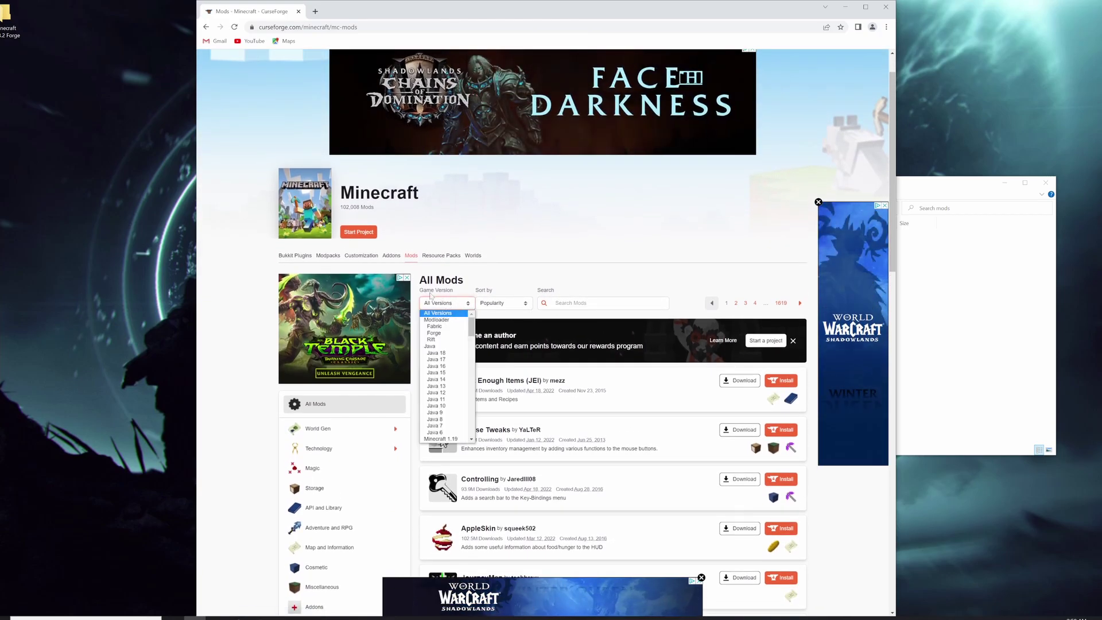
{"action": "scroll", "coordinate": [453, 367], "scroll_direction": "down", "scroll_amount": 3}
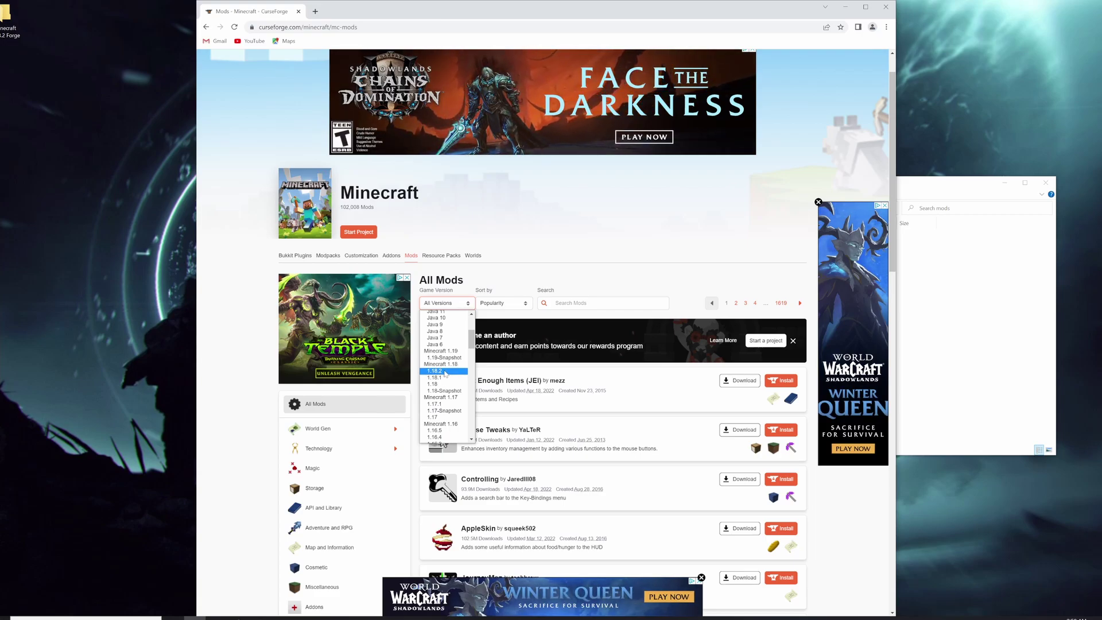
{"action": "left_click", "coordinate": [445, 371]}
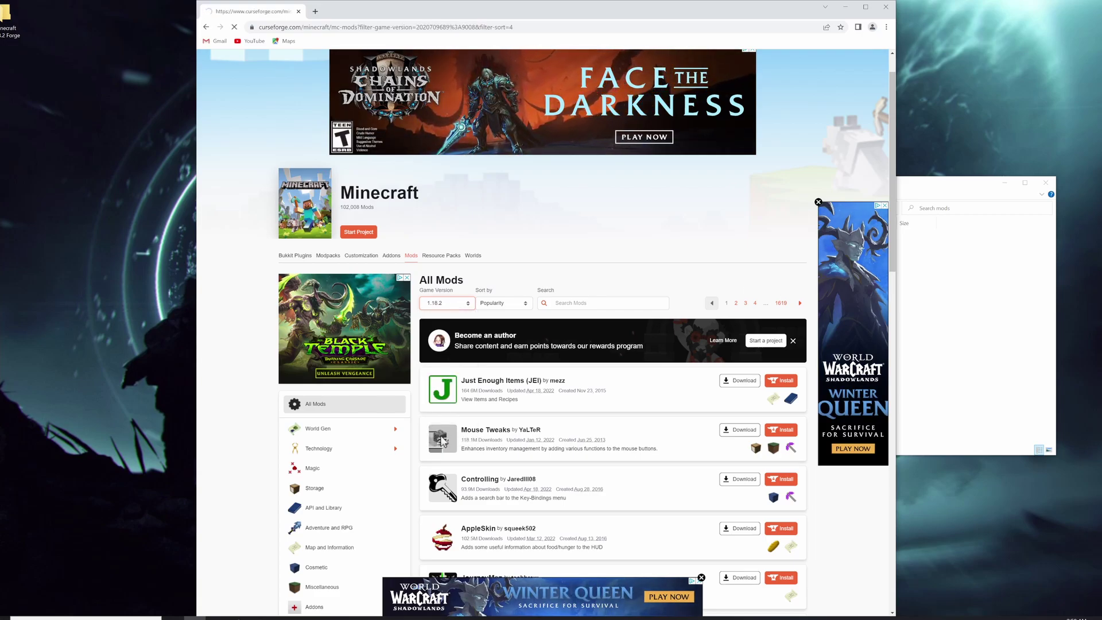
{"action": "scroll", "coordinate": [505, 344], "scroll_direction": "down", "scroll_amount": 3}
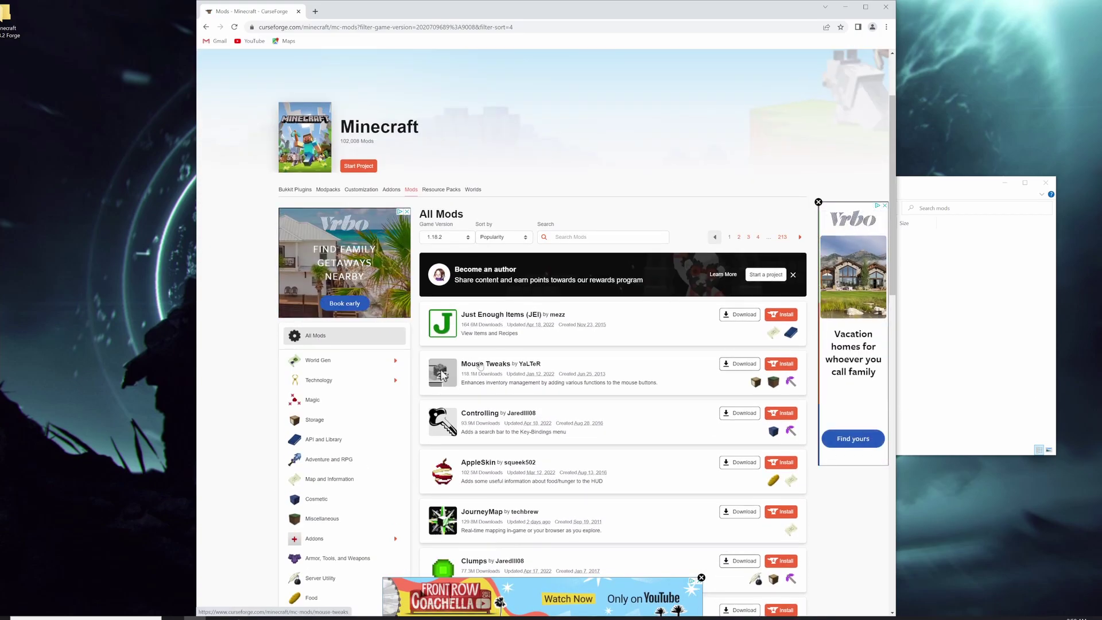
Open the Just Enough Items (JEI) mod page and look through its description and recent files
{"action": "left_click", "coordinate": [495, 316]}
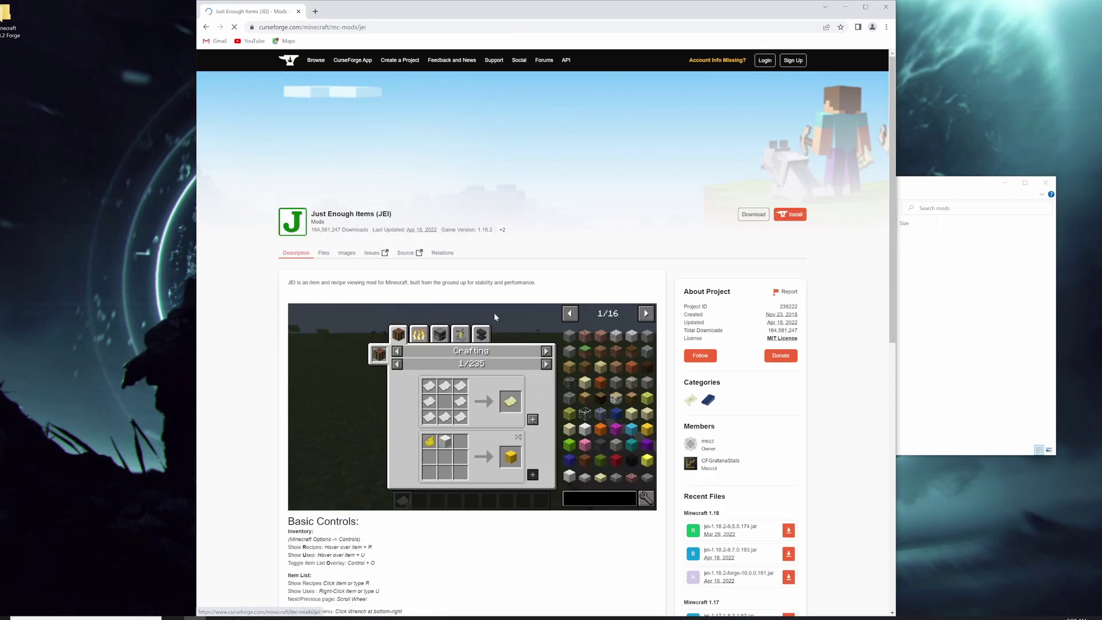
{"action": "scroll", "coordinate": [521, 379], "scroll_direction": "down", "scroll_amount": 1}
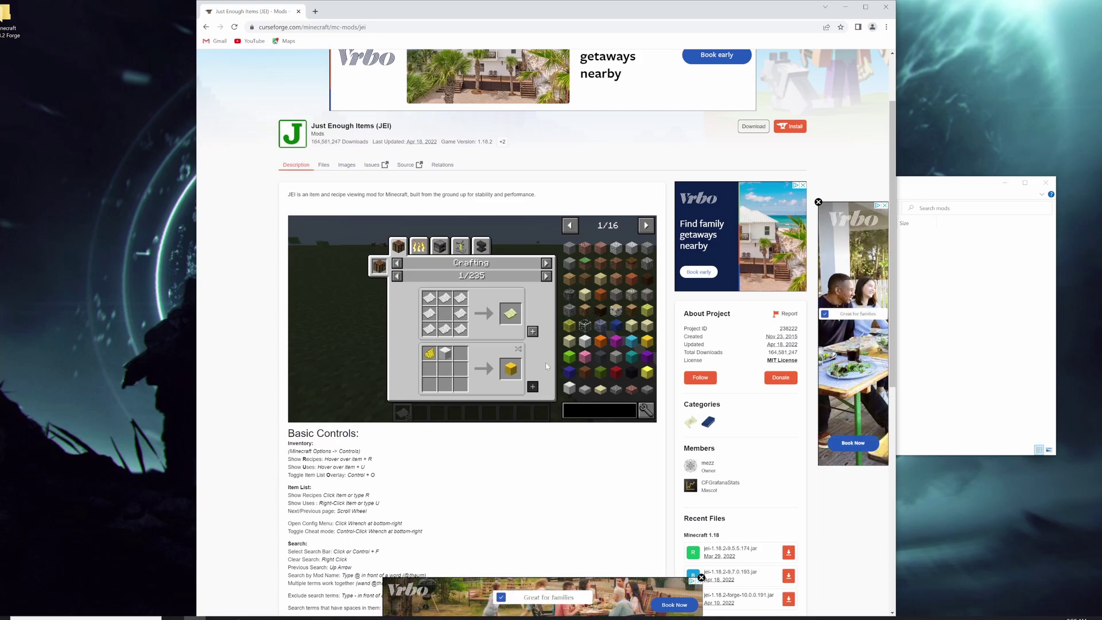
{"action": "scroll", "coordinate": [535, 359], "scroll_direction": "down", "scroll_amount": 2}
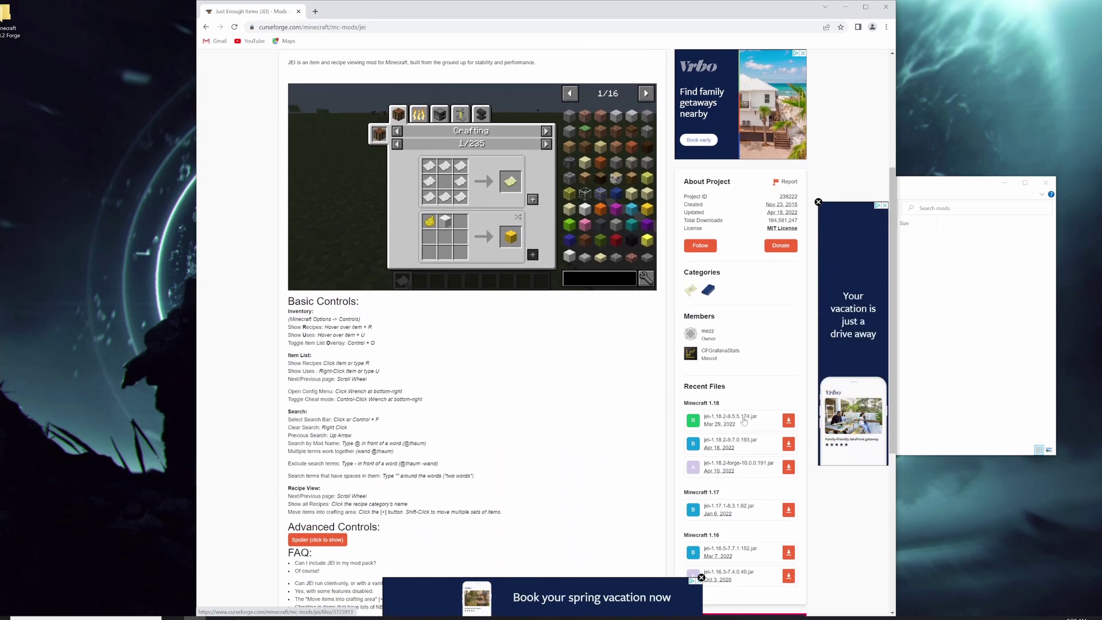
{"action": "scroll", "coordinate": [384, 258], "scroll_direction": "up", "scroll_amount": 3}
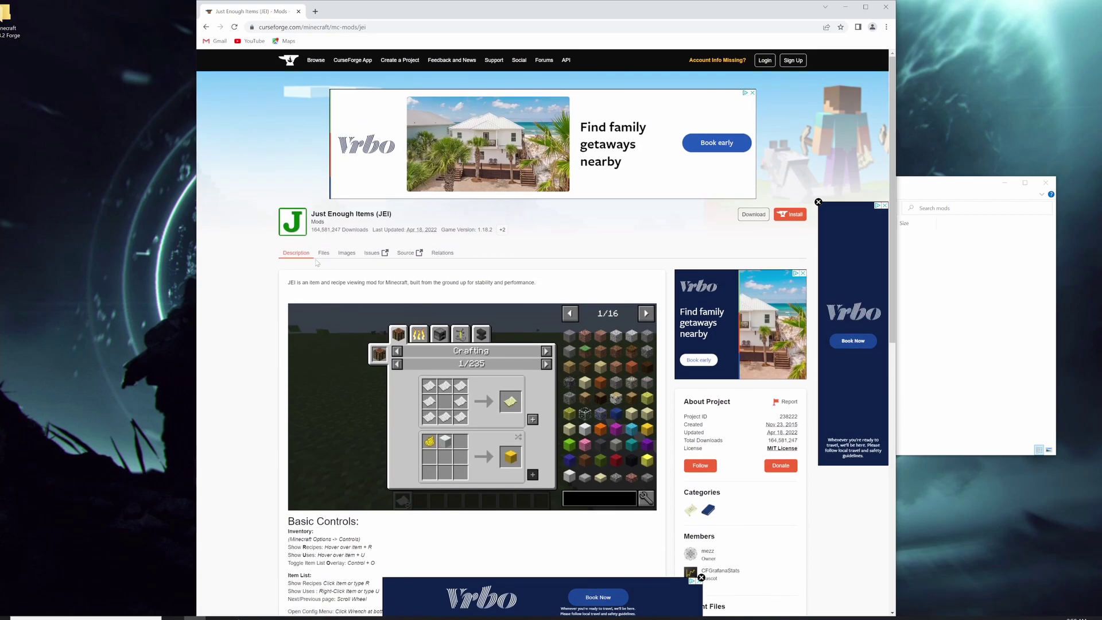
{"action": "scroll", "coordinate": [539, 340], "scroll_direction": "down", "scroll_amount": 2}
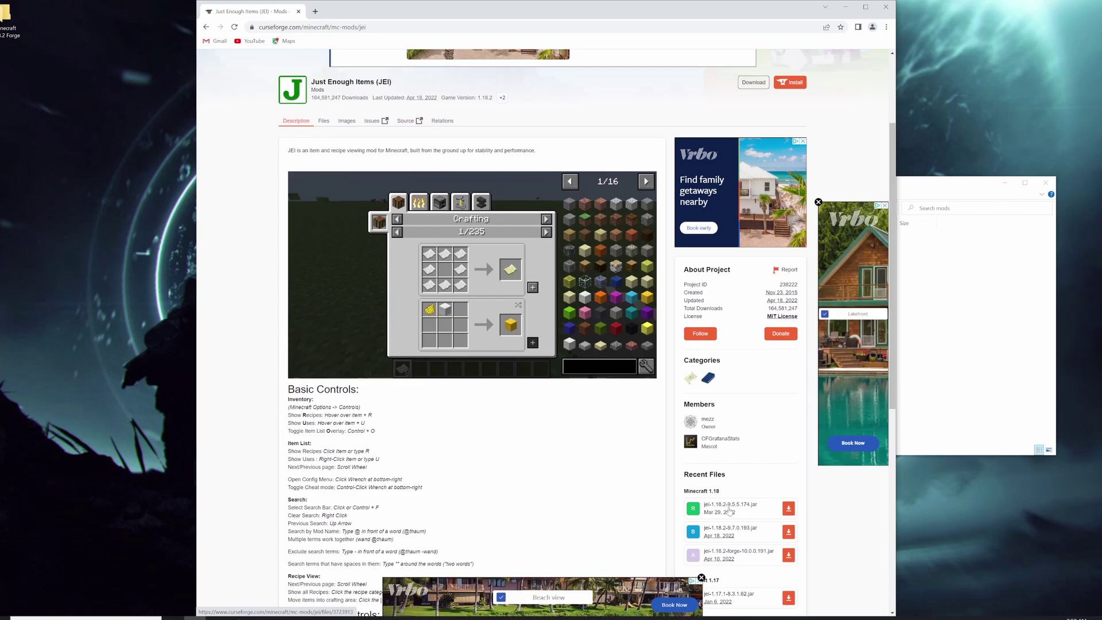
Review the JEI file list for Minecraft 1.18.2 and download the main file jei-1.18.2-9.5.5.174.jar
{"action": "left_click", "coordinate": [323, 211]}
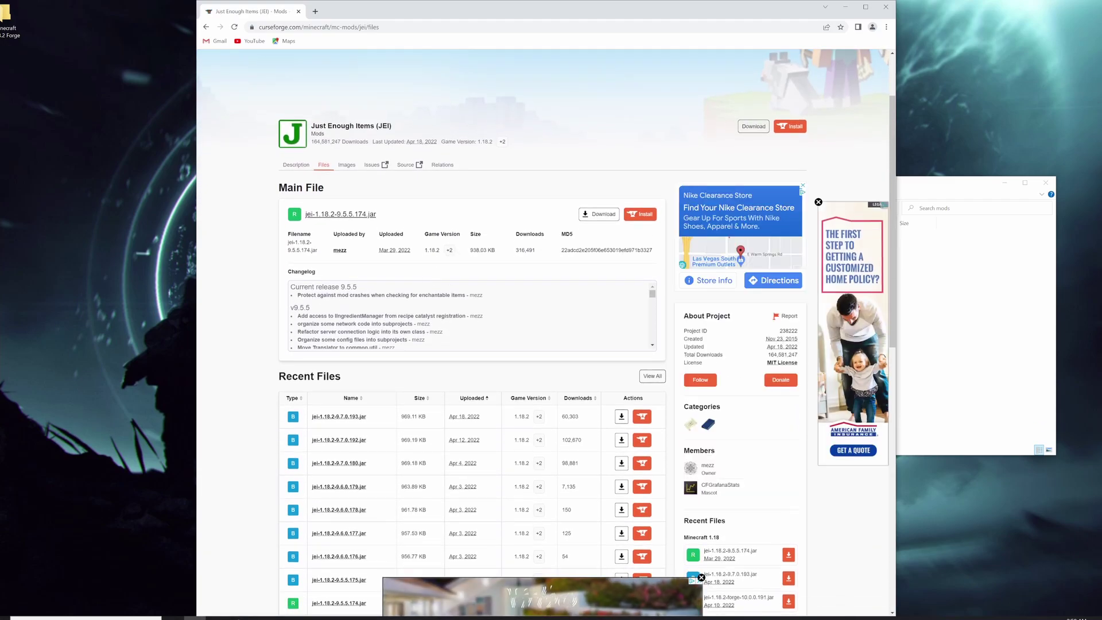
{"action": "double_click", "coordinate": [441, 256]}
{"action": "left_click", "coordinate": [441, 257]}
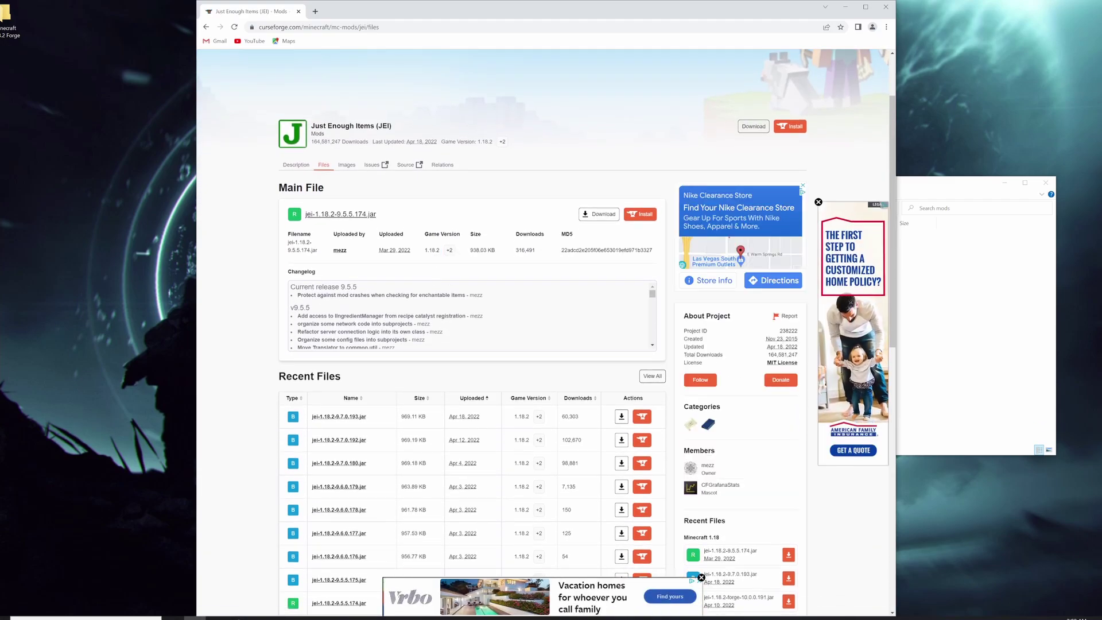
{"action": "scroll", "coordinate": [454, 365], "scroll_direction": "down", "scroll_amount": 15}
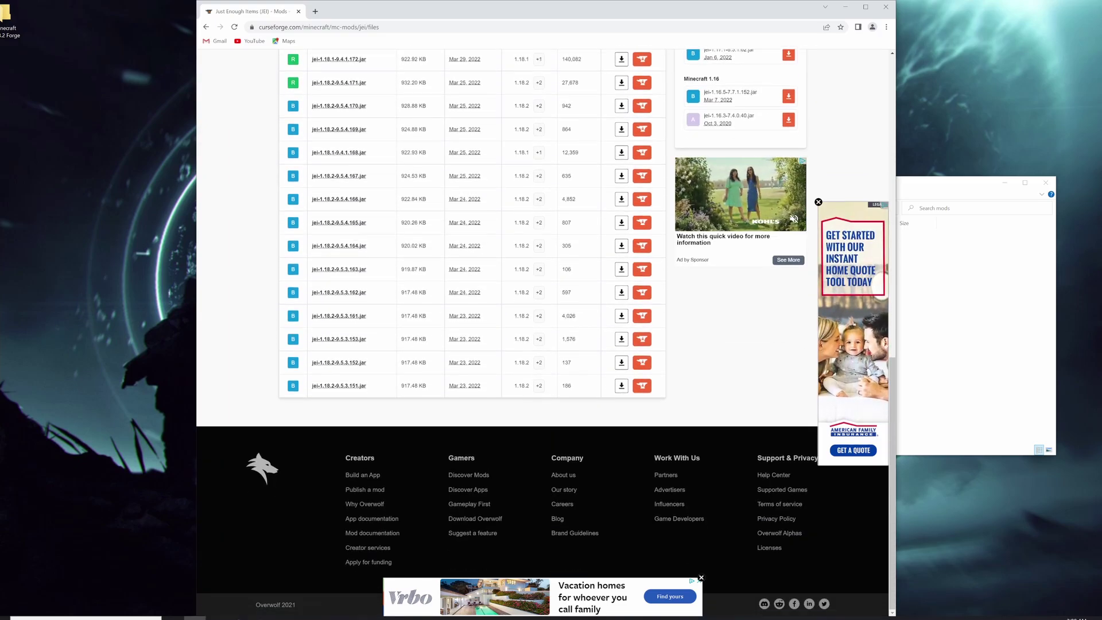
{"action": "scroll", "coordinate": [531, 378], "scroll_direction": "up", "scroll_amount": 5}
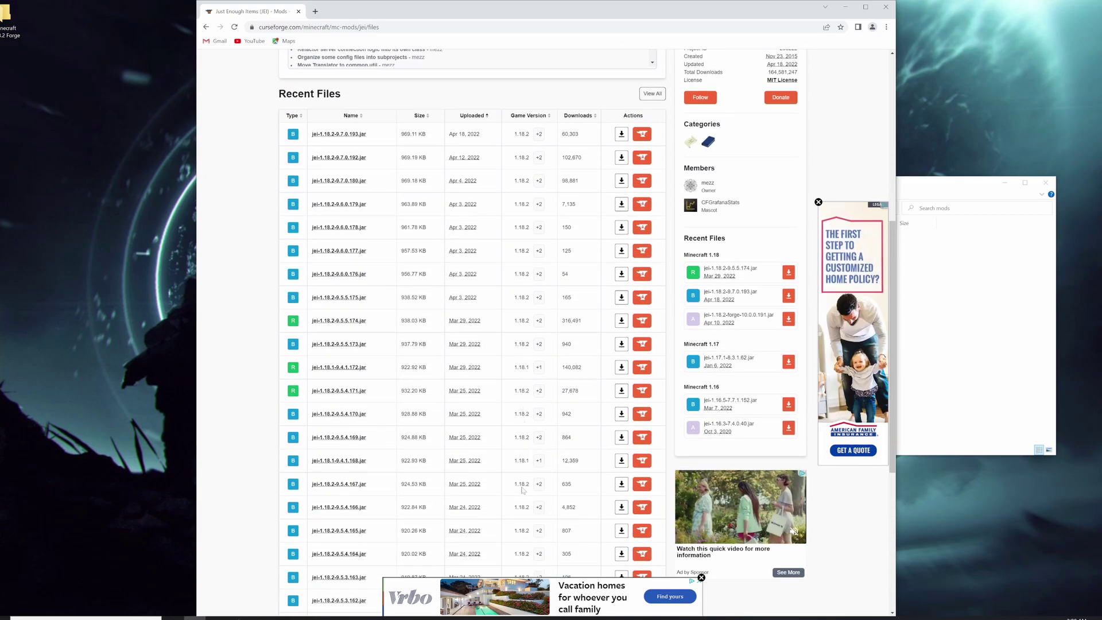
{"action": "scroll", "coordinate": [530, 445], "scroll_direction": "up", "scroll_amount": 5}
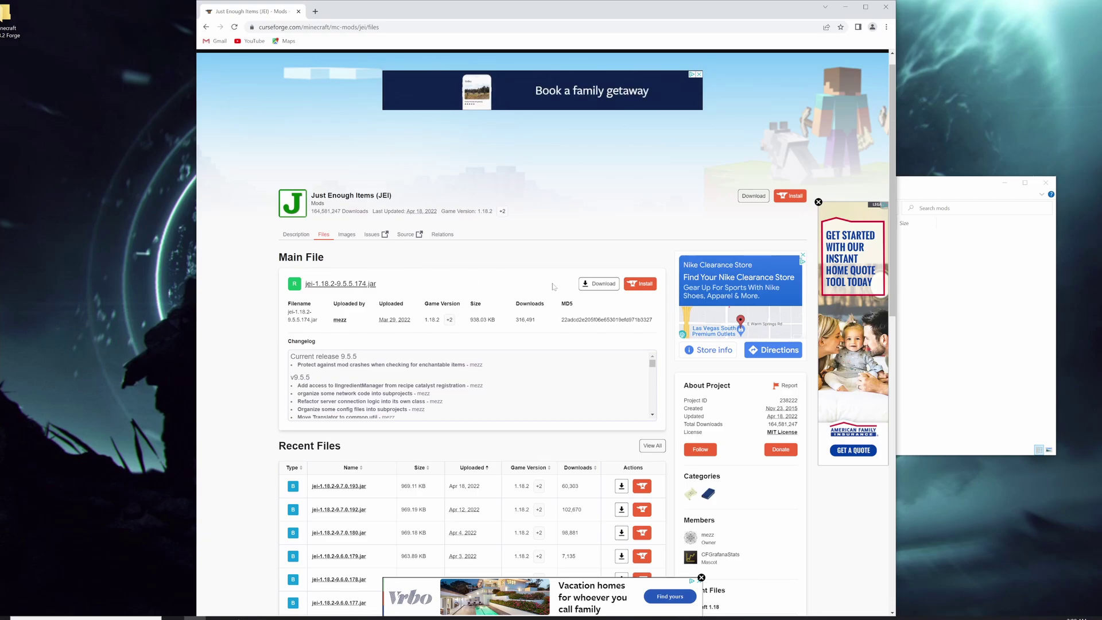
{"action": "left_click", "coordinate": [590, 284]}
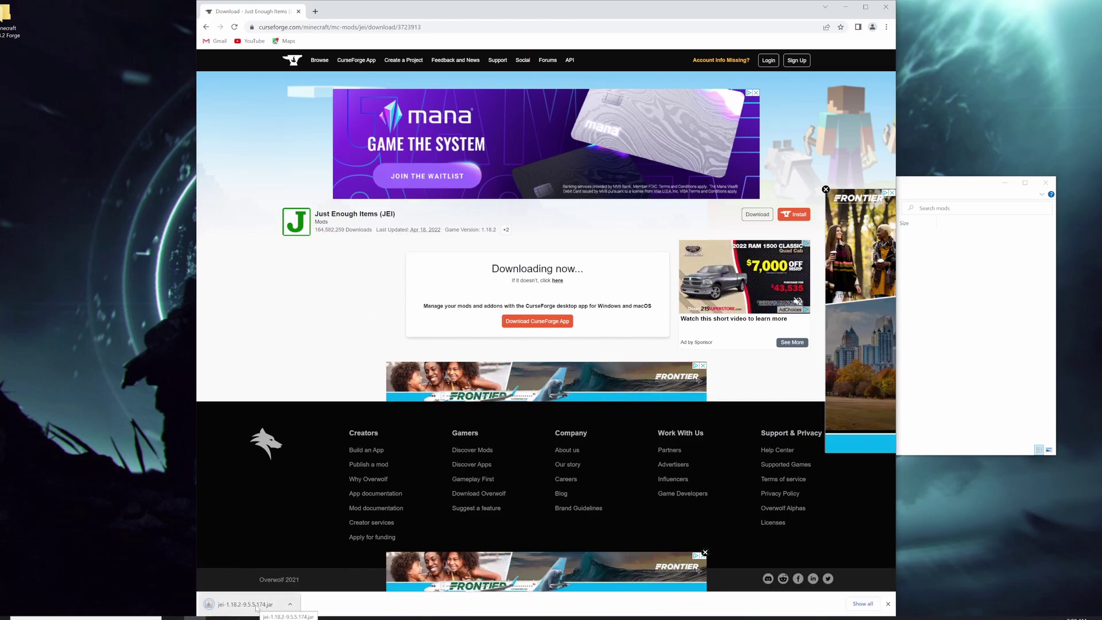
Locate the downloaded jei-1.18.2-9.5.5.174 jar in the Downloads folder and place it in the .minecraft mods folder
{"action": "left_click", "coordinate": [289, 605]}
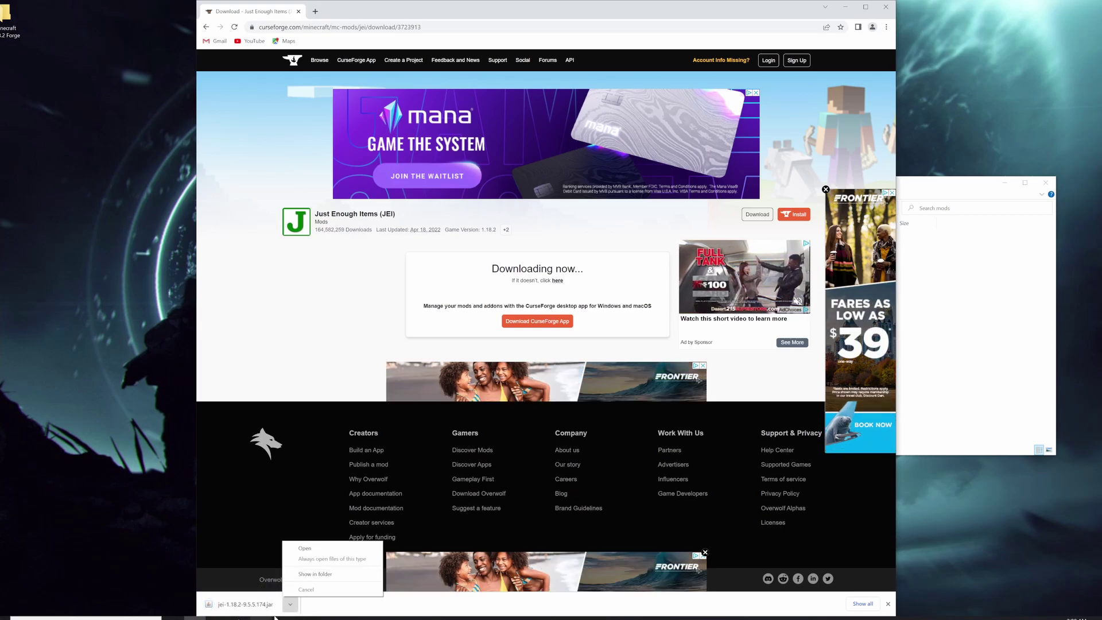
{"action": "left_click", "coordinate": [303, 605]}
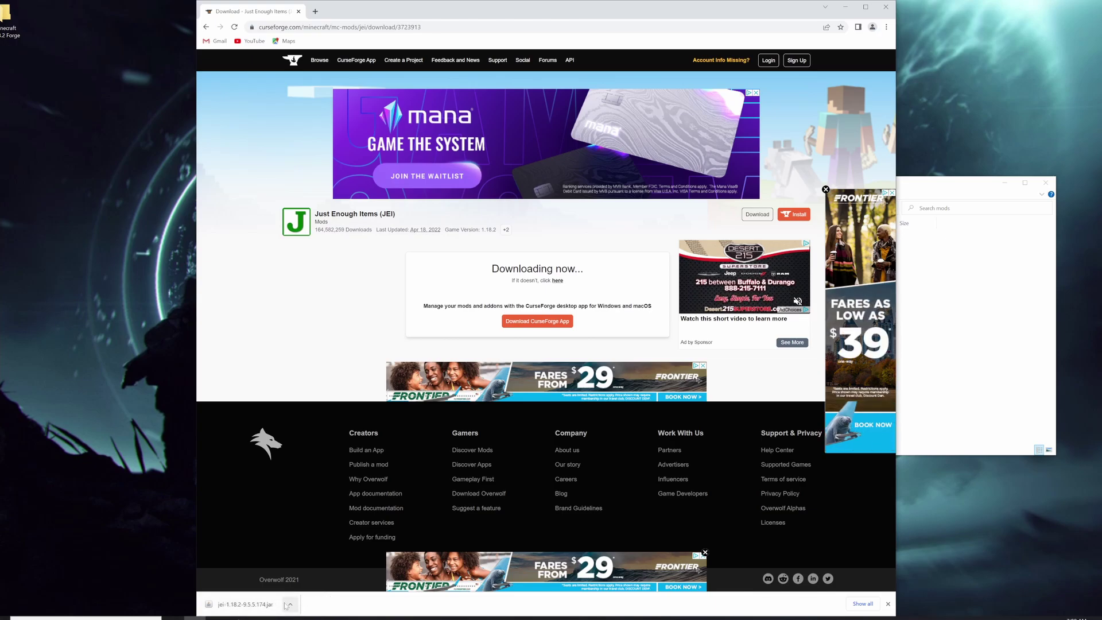
{"action": "left_click", "coordinate": [290, 605]}
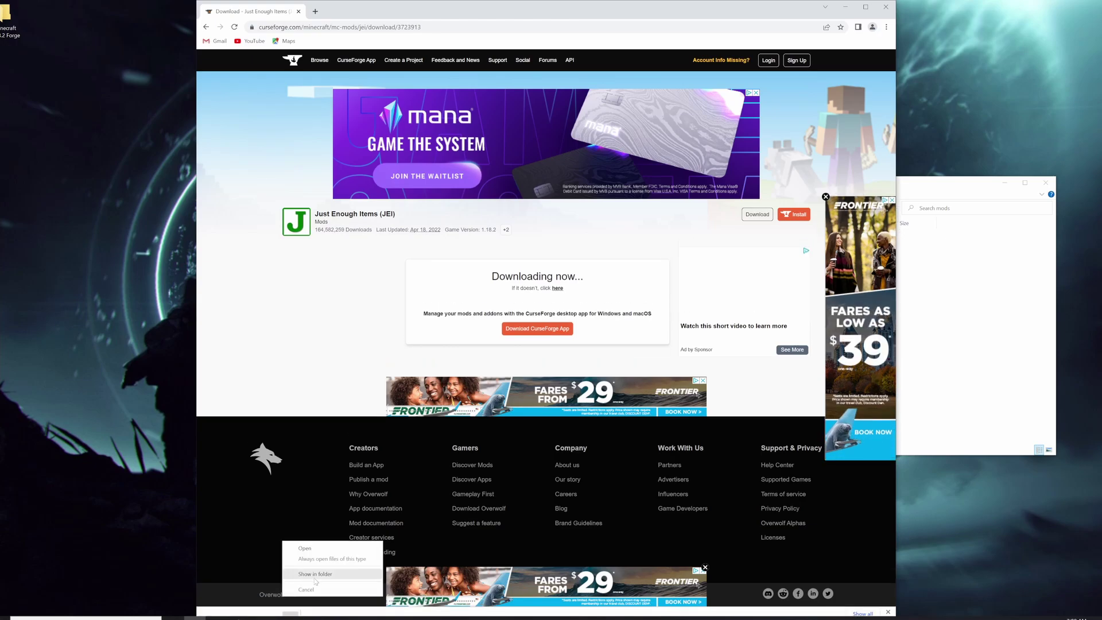
{"action": "left_click", "coordinate": [315, 574]}
{"action": "left_click", "coordinate": [1013, 269]}
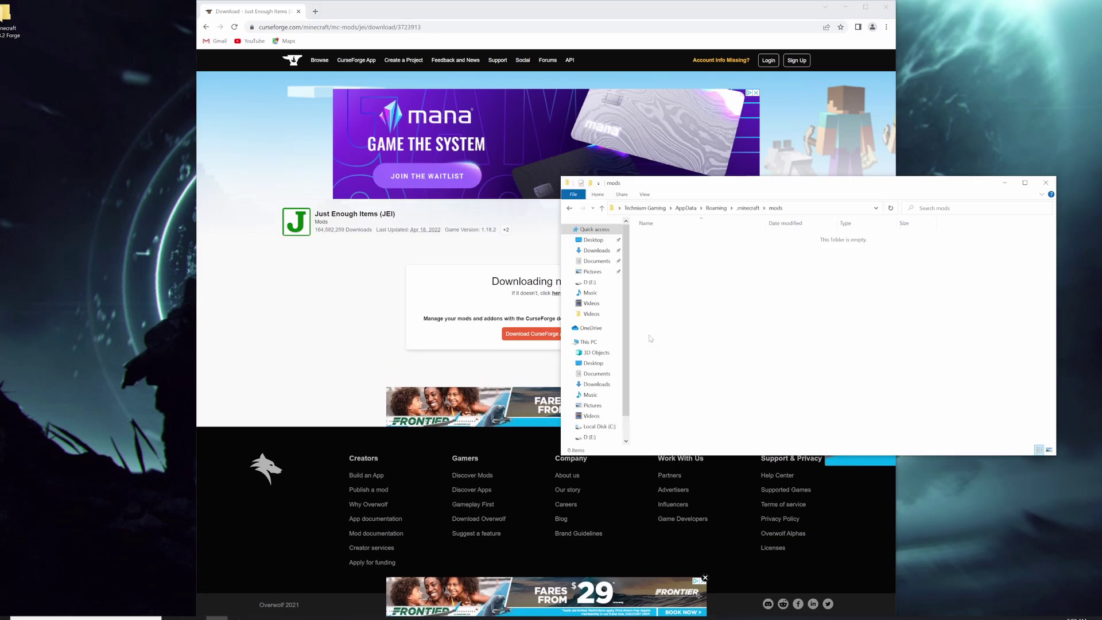
{"action": "left_click", "coordinate": [597, 250]}
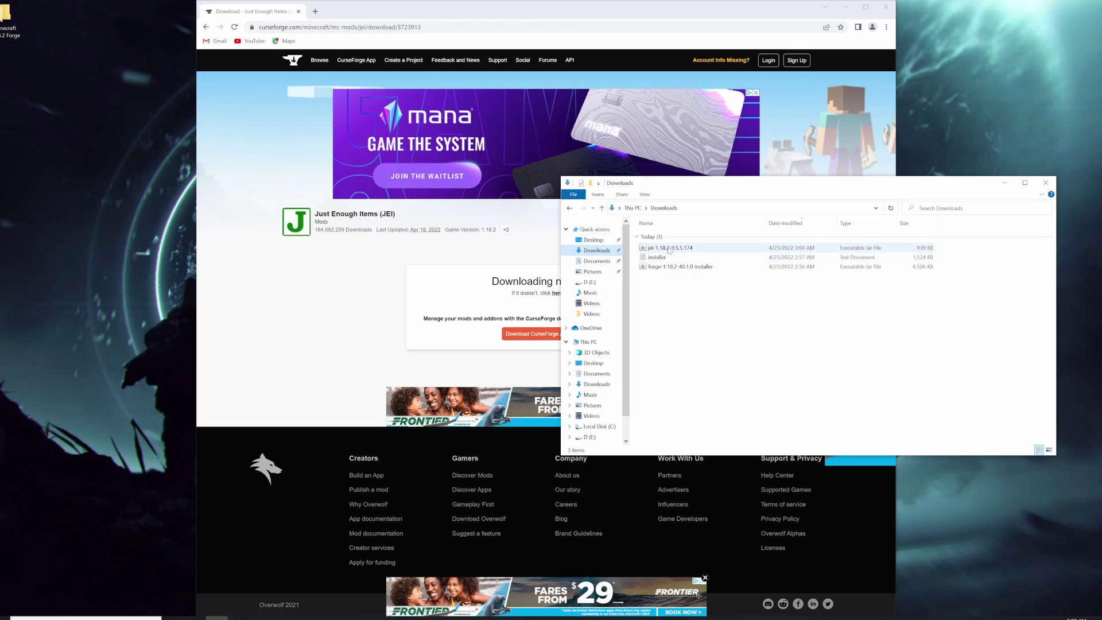
{"action": "left_click", "coordinate": [694, 248]}
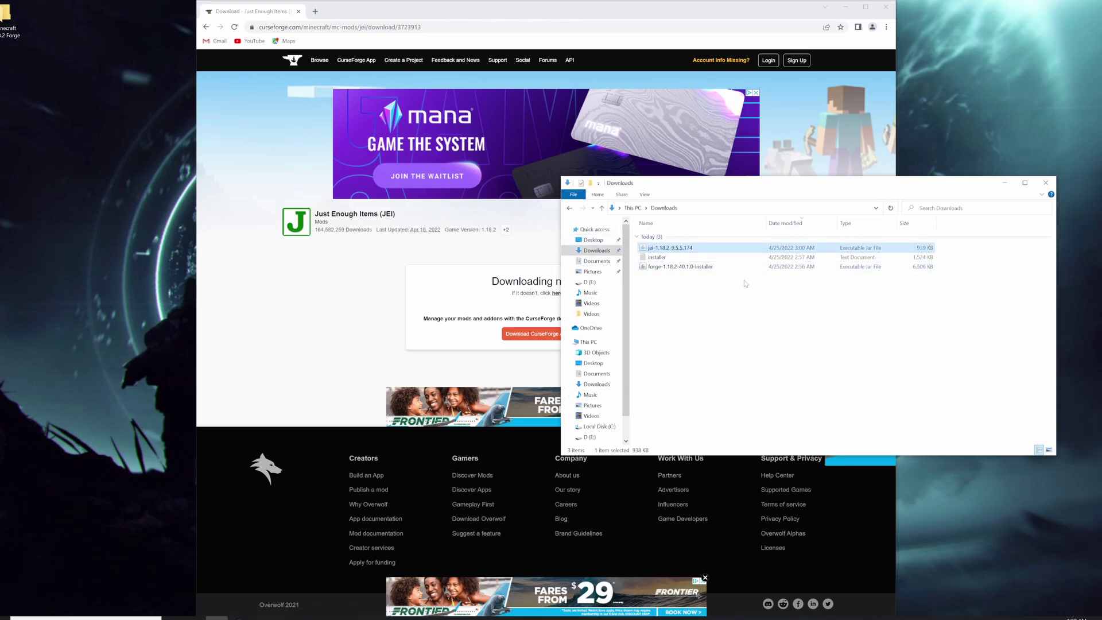
{"action": "key", "text": "alt+Left"}
{"action": "key", "text": "ctrl+v"}
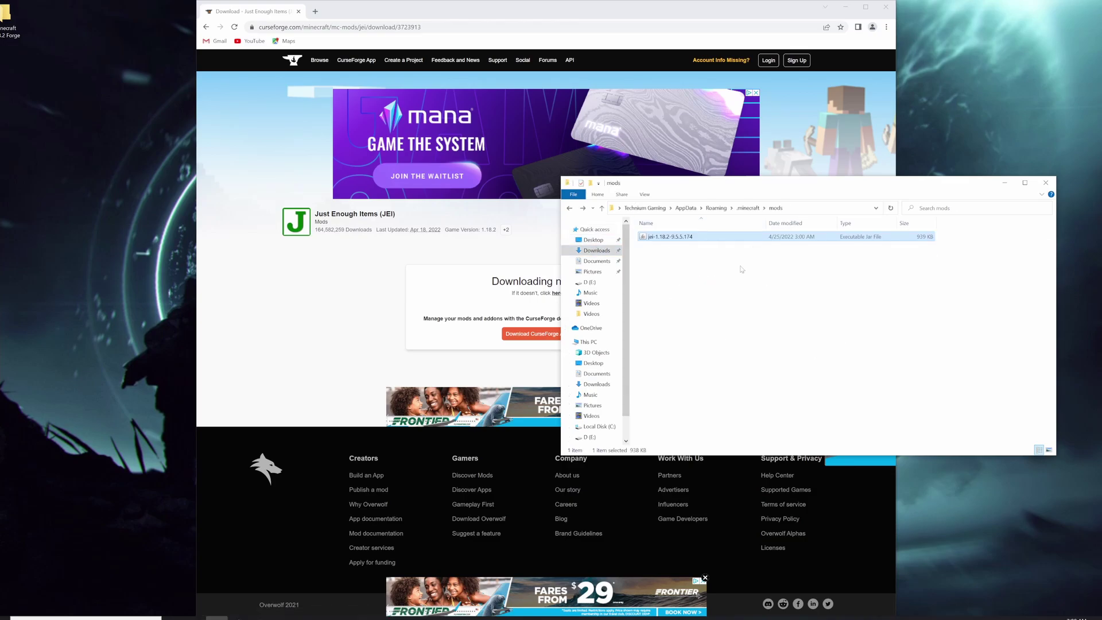
{"action": "left_click", "coordinate": [738, 284]}
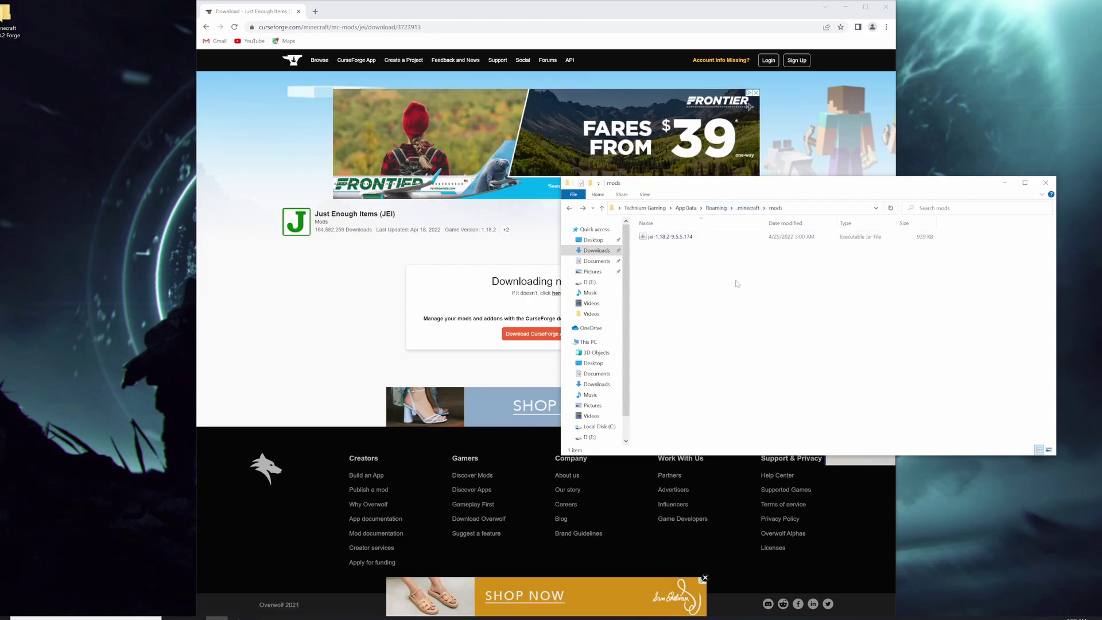
Switch to the Minecraft Launcher, open the forge installation's game folder, and check the mods folder for the JEI jar
{"action": "left_click", "coordinate": [239, 618]}
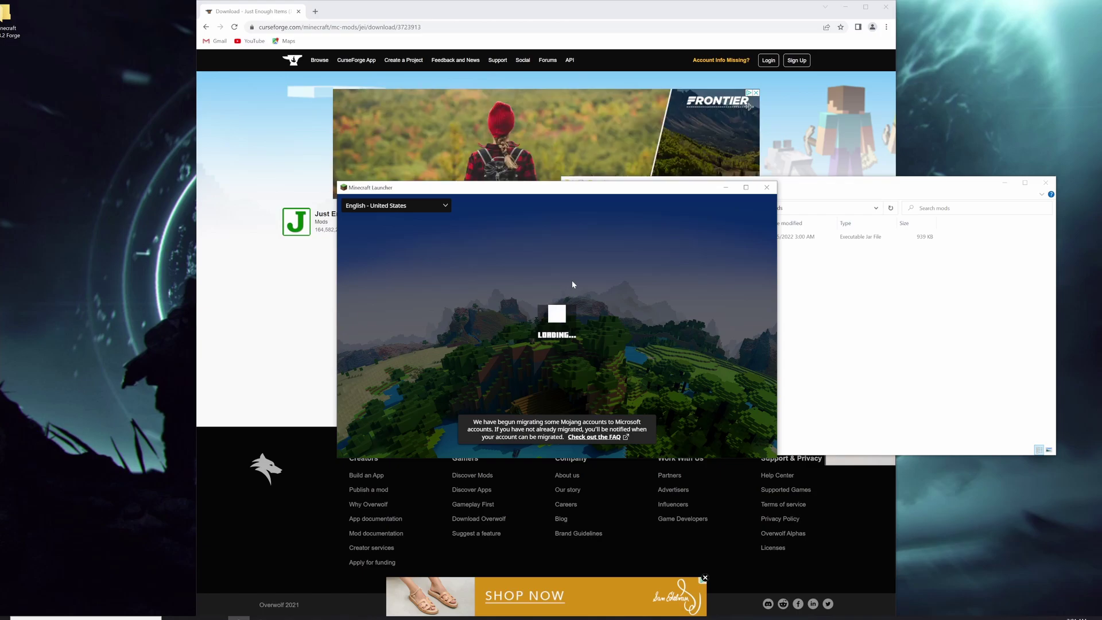
{"action": "left_click", "coordinate": [467, 224]}
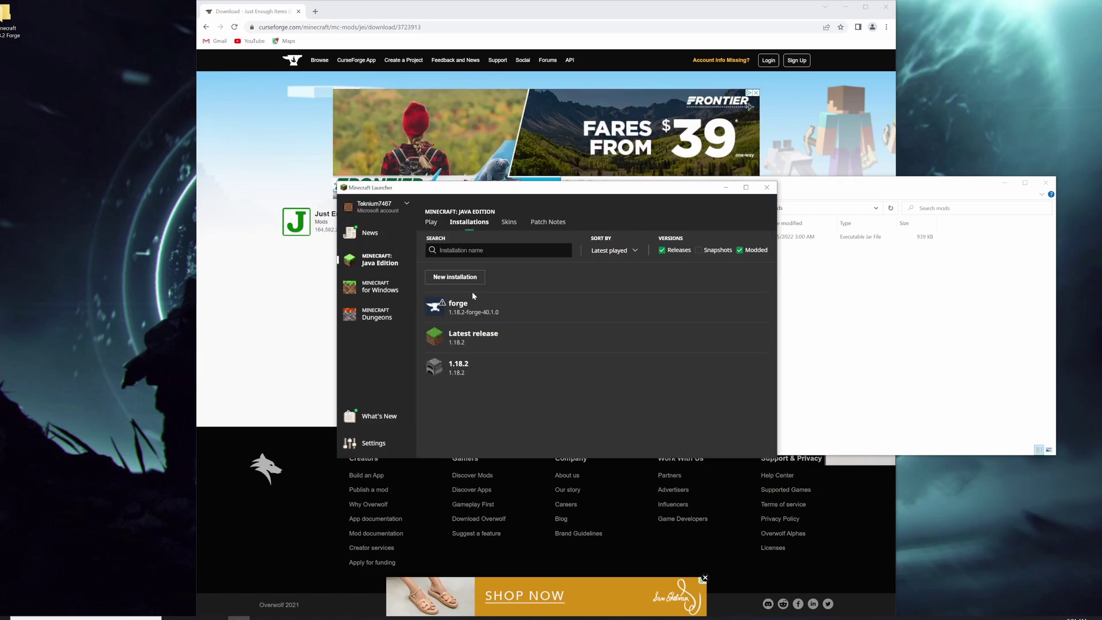
{"action": "mouse_move", "coordinate": [473, 303]}
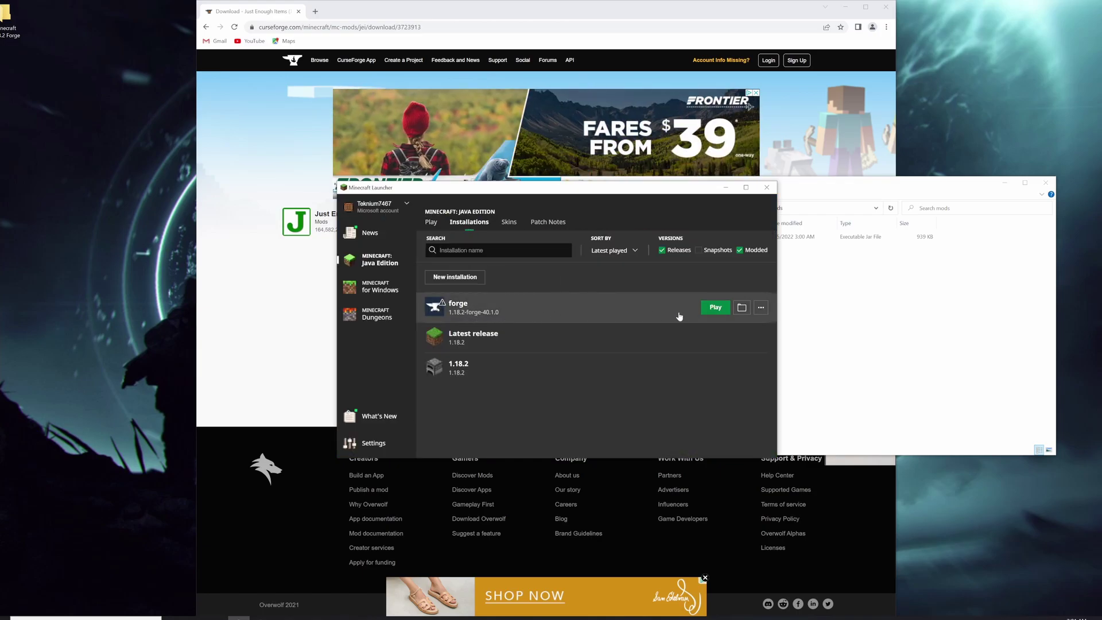
{"action": "left_click", "coordinate": [741, 308]}
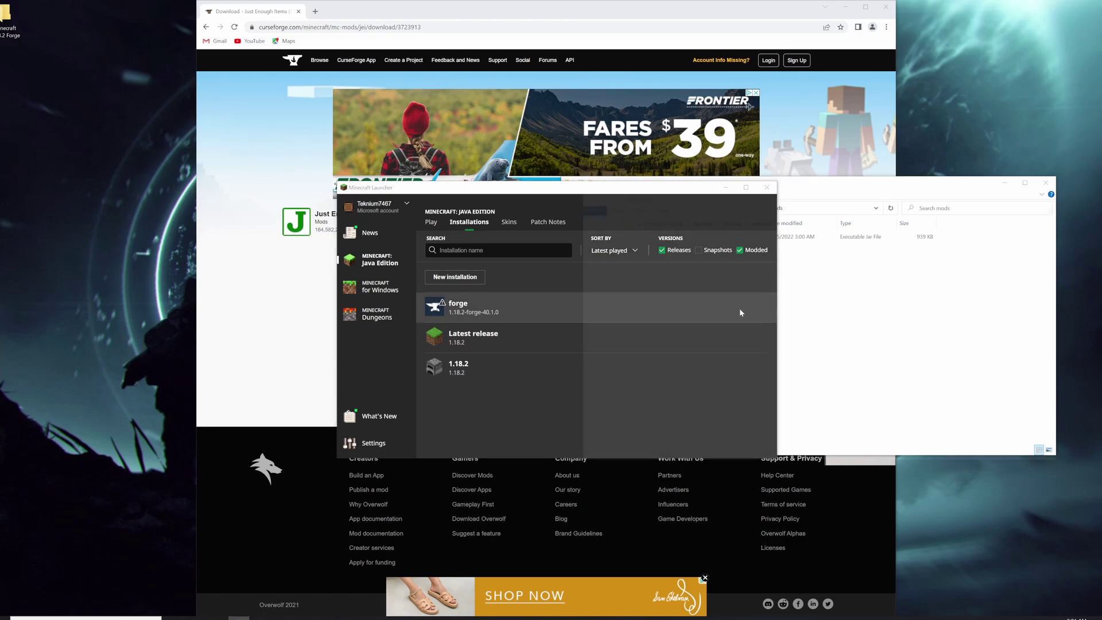
{"action": "left_click_drag", "start_coordinate": [752, 194], "coordinate": [223, 195]}
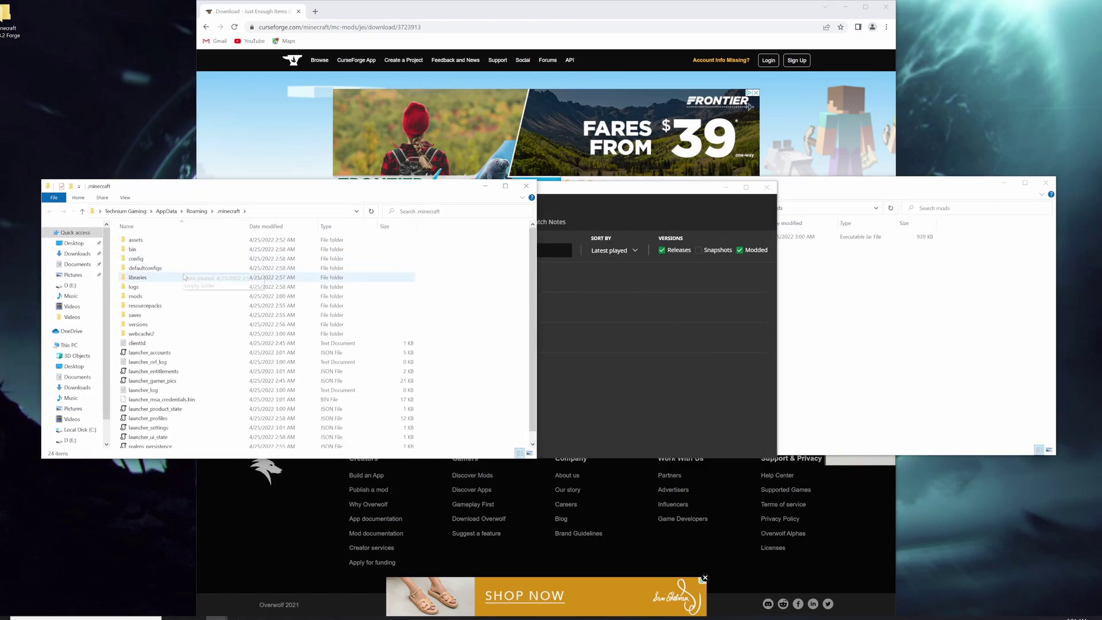
{"action": "double_click", "coordinate": [173, 296]}
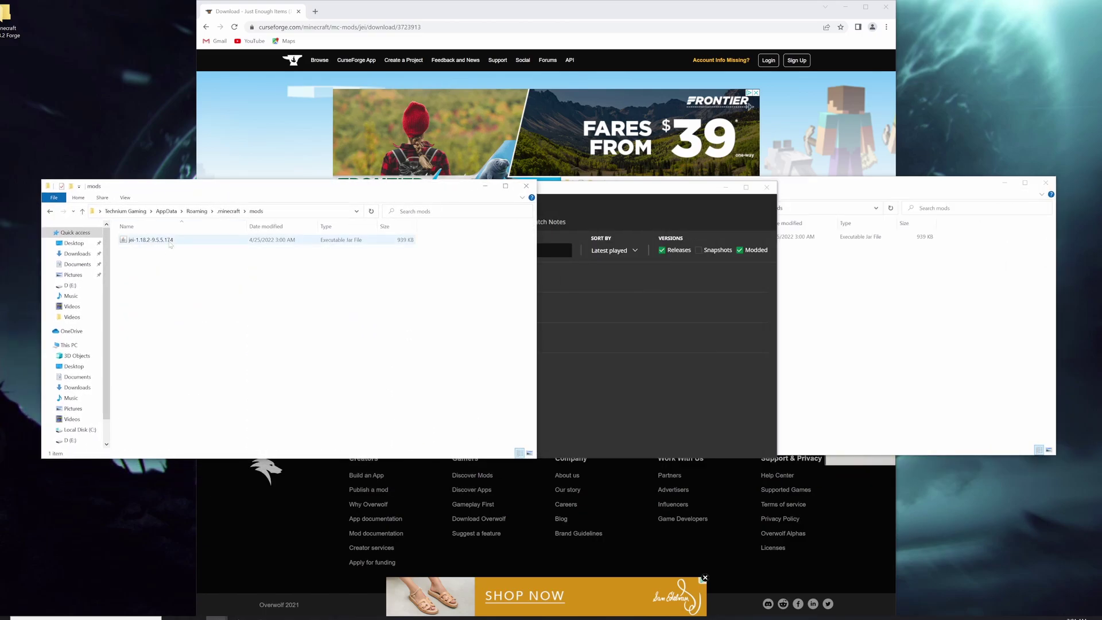
{"action": "left_click", "coordinate": [233, 241]}
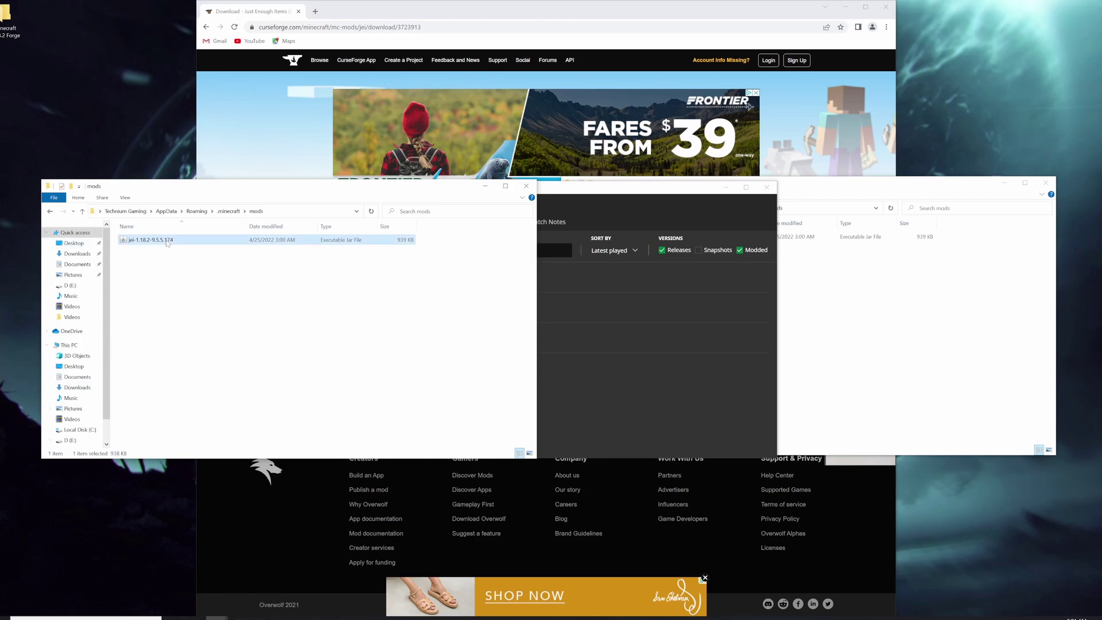
{"action": "left_click", "coordinate": [203, 281]}
Launch the forge 1.18.2-forge-40.1.0 installation from the Minecraft Launcher and close the original mods folder window
{"action": "left_click", "coordinate": [618, 207]}
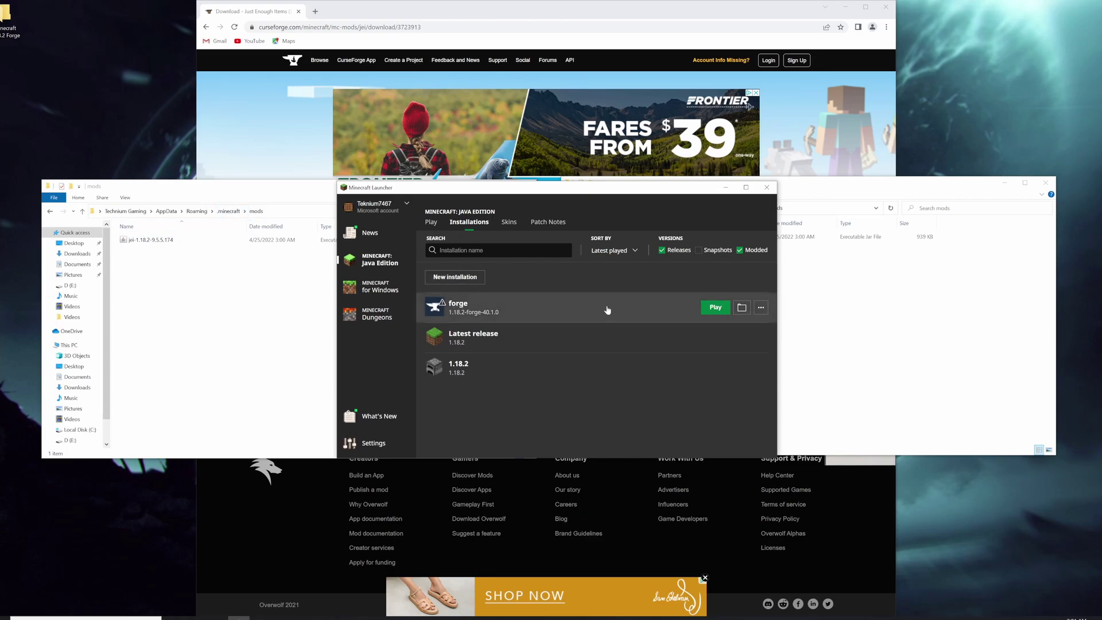
{"action": "left_click", "coordinate": [716, 314]}
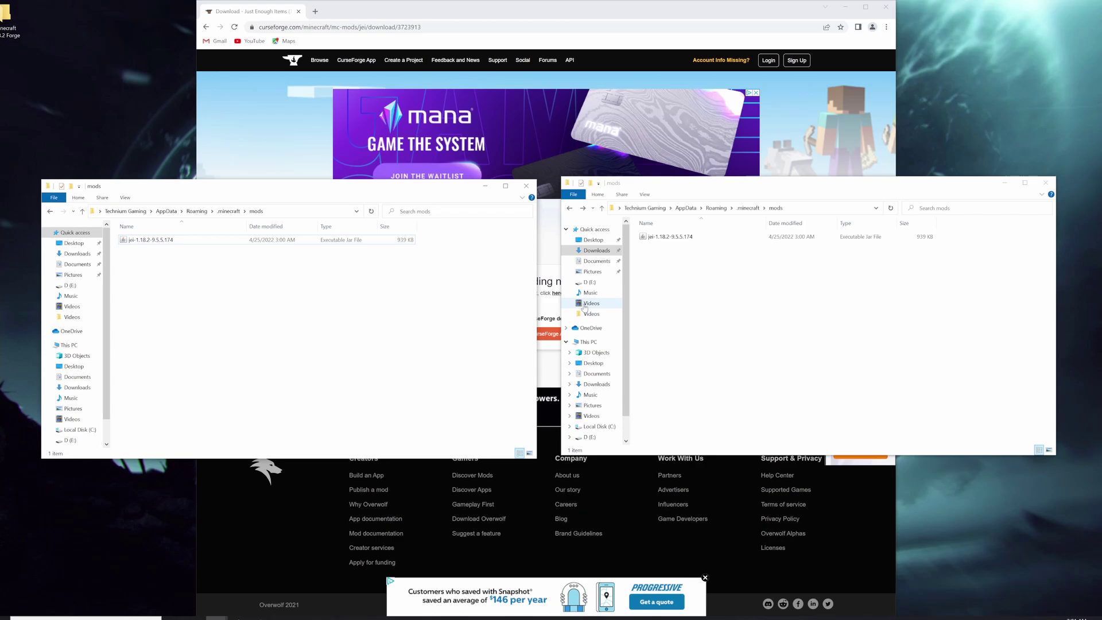
{"action": "left_click", "coordinate": [1045, 183]}
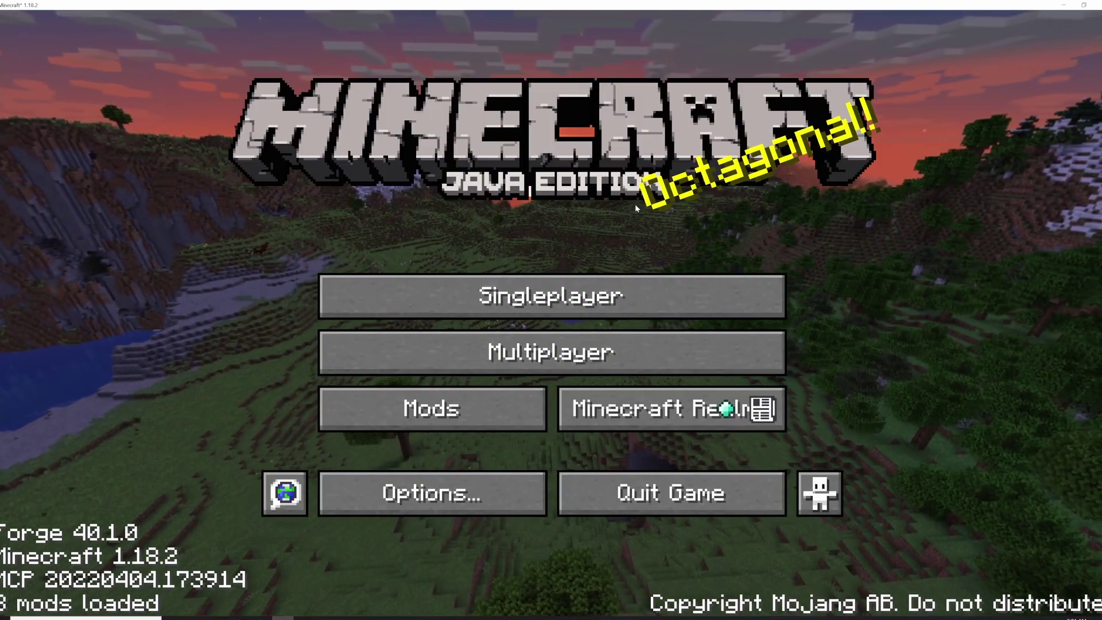
Create a singleplayer world named New World in Survival mode with Normal difficulty and cheats off
{"action": "left_click", "coordinate": [555, 293]}
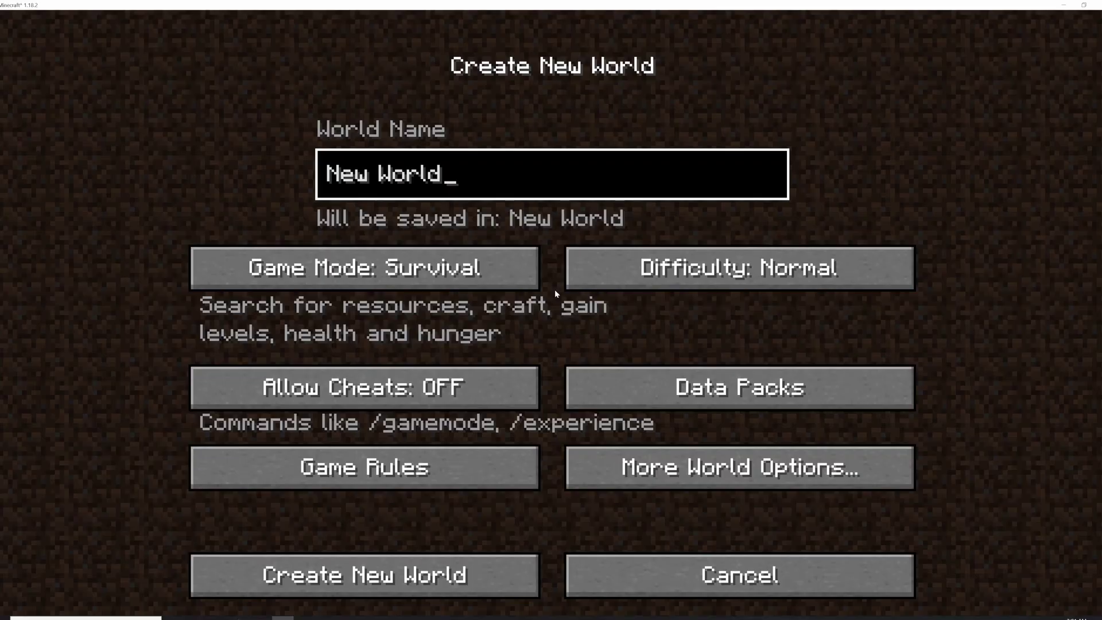
{"action": "left_click", "coordinate": [510, 283]}
{"action": "left_click", "coordinate": [510, 283]}
{"action": "left_click", "coordinate": [511, 282]}
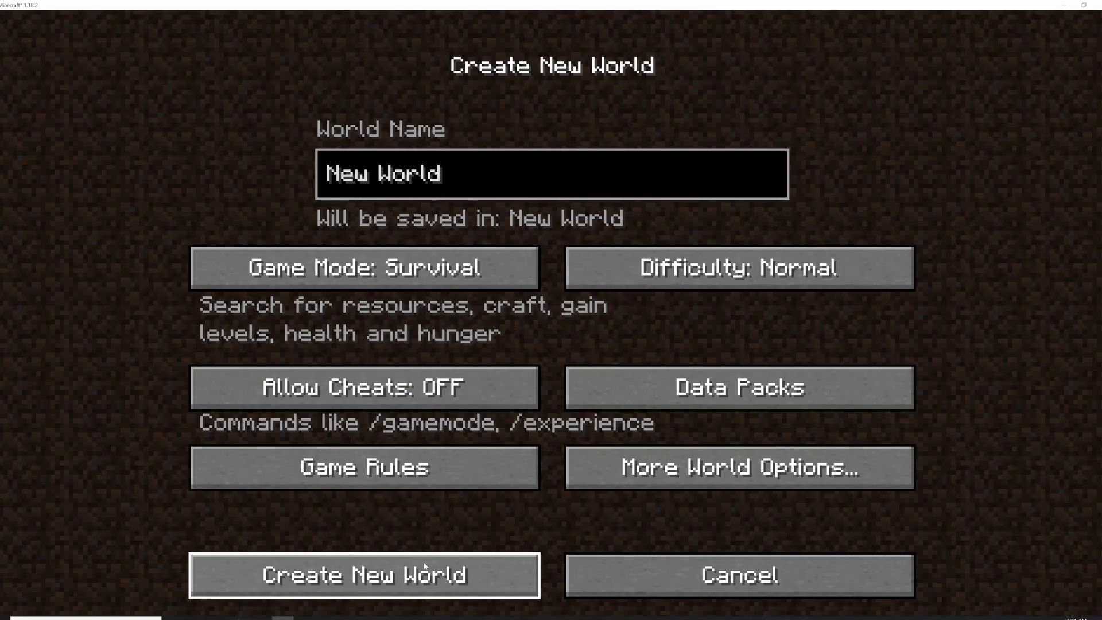
{"action": "left_click", "coordinate": [396, 575]}
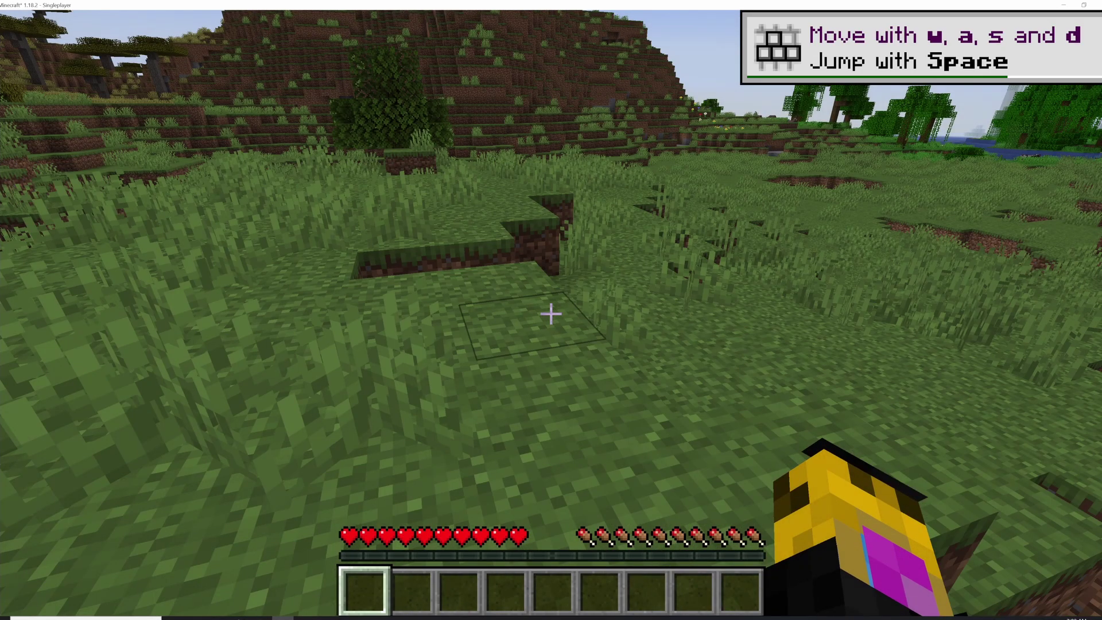
Browse the JEI item list beside the inventory, view the prismarine block's crafting recipe, and return to the game
{"action": "key", "text": "e"}
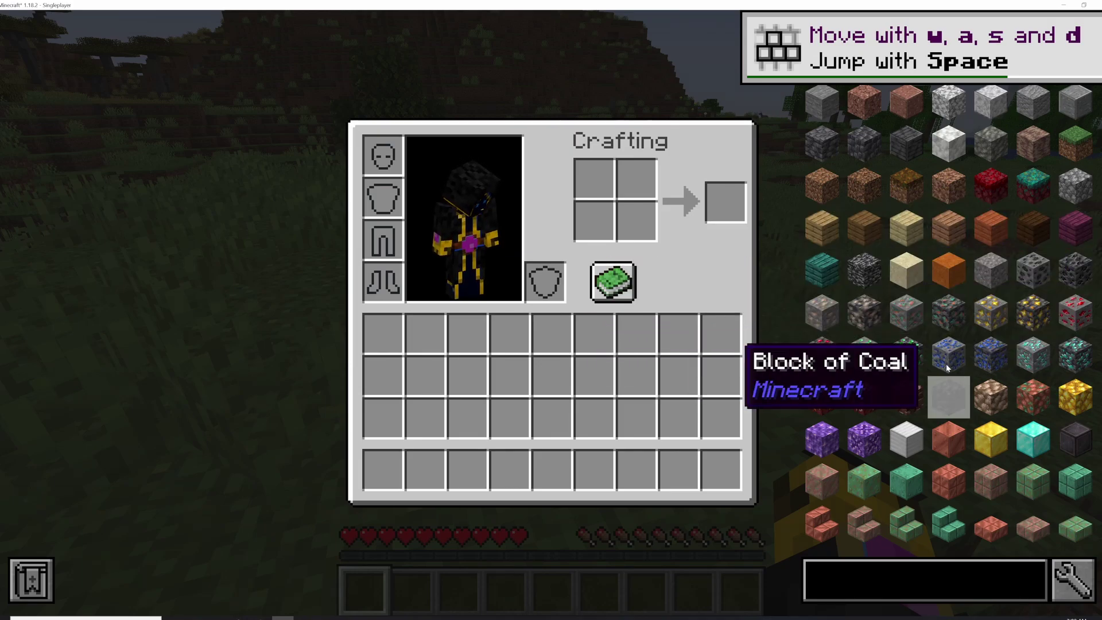
{"action": "scroll", "coordinate": [940, 438], "scroll_direction": "down", "scroll_amount": 2}
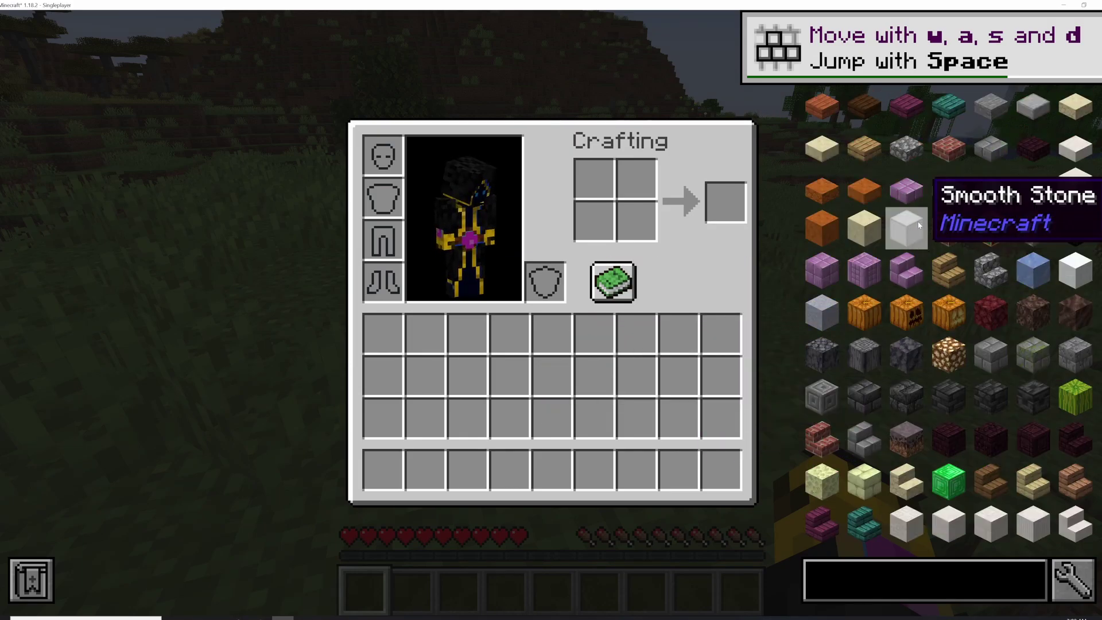
{"action": "scroll", "coordinate": [896, 230], "scroll_direction": "down", "scroll_amount": 5}
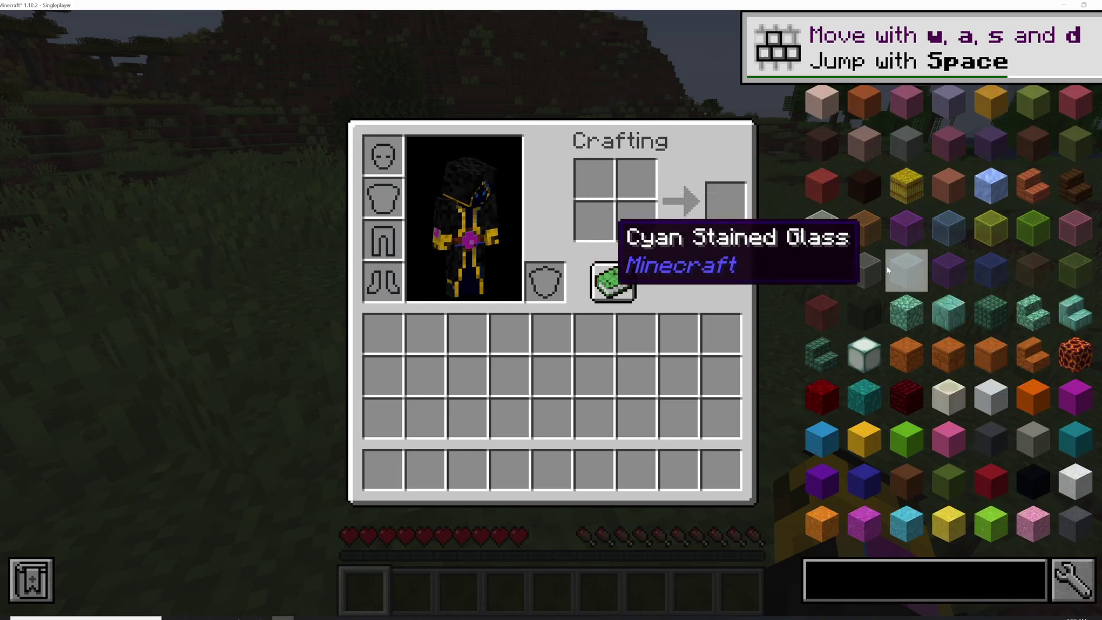
{"action": "left_click", "coordinate": [900, 313]}
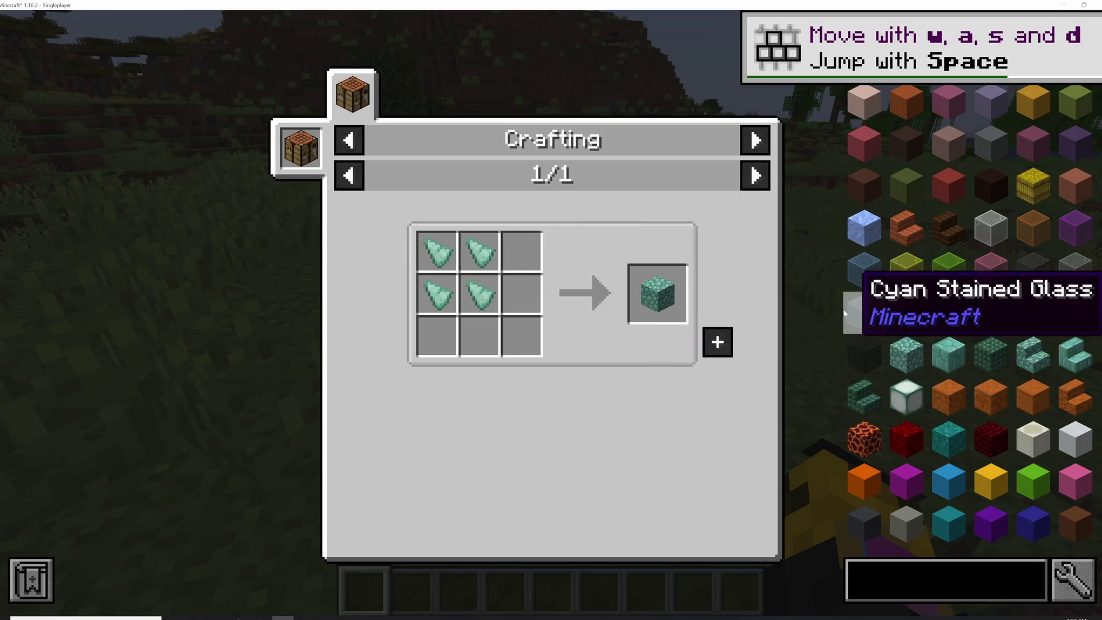
{"action": "key", "text": "Escape"}
{"action": "key", "text": "Escape"}
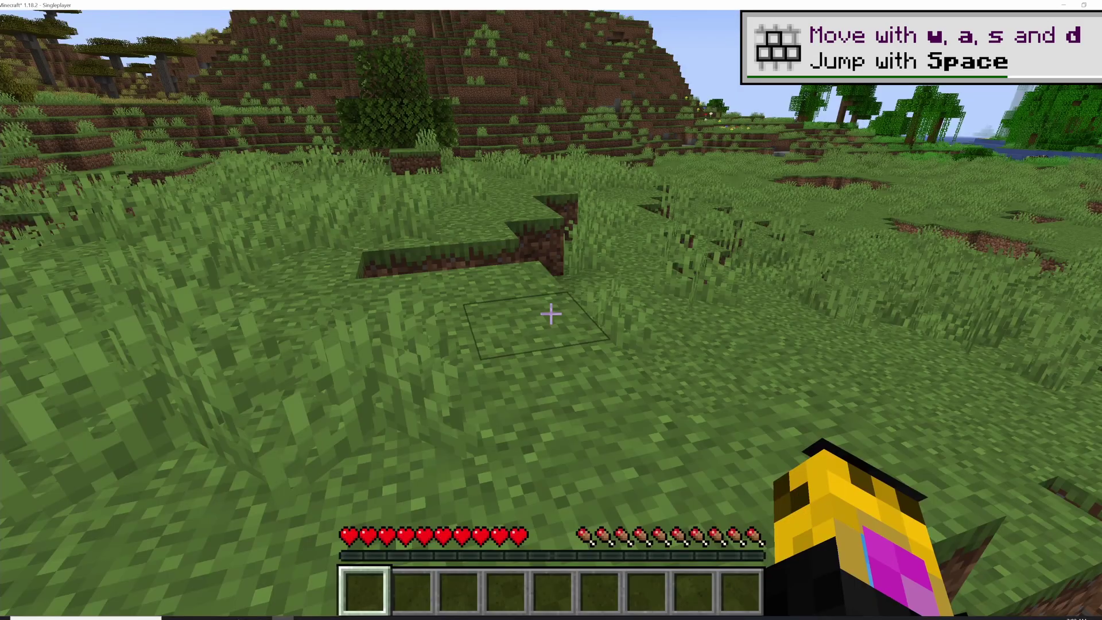
Save the world and quit to the title screen
{"action": "key", "text": "Escape"}
{"action": "left_click", "coordinate": [551, 427]}
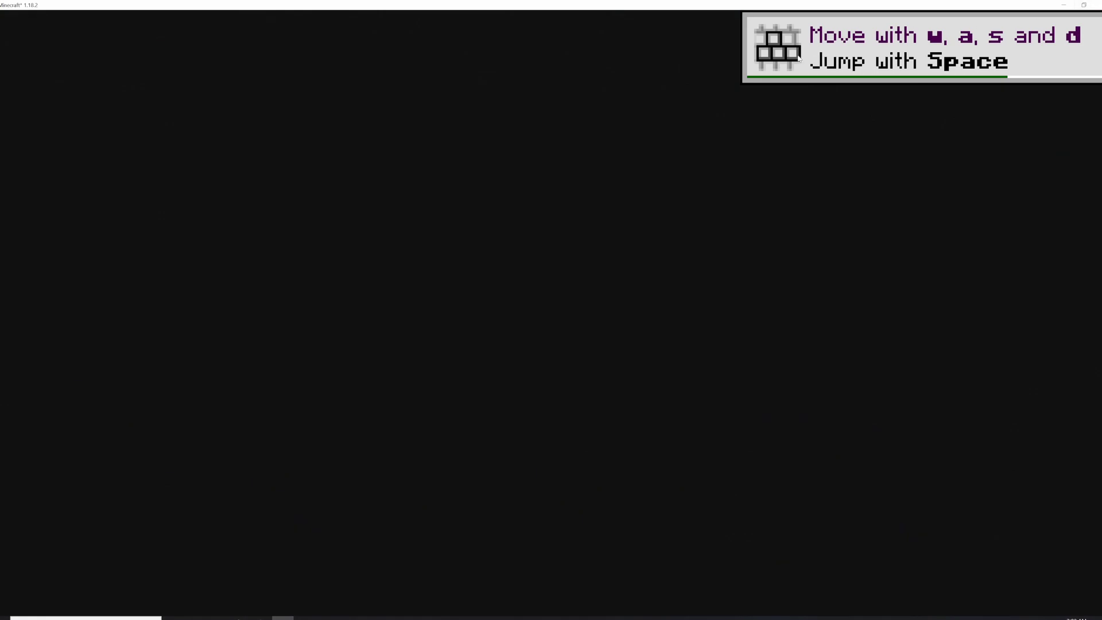